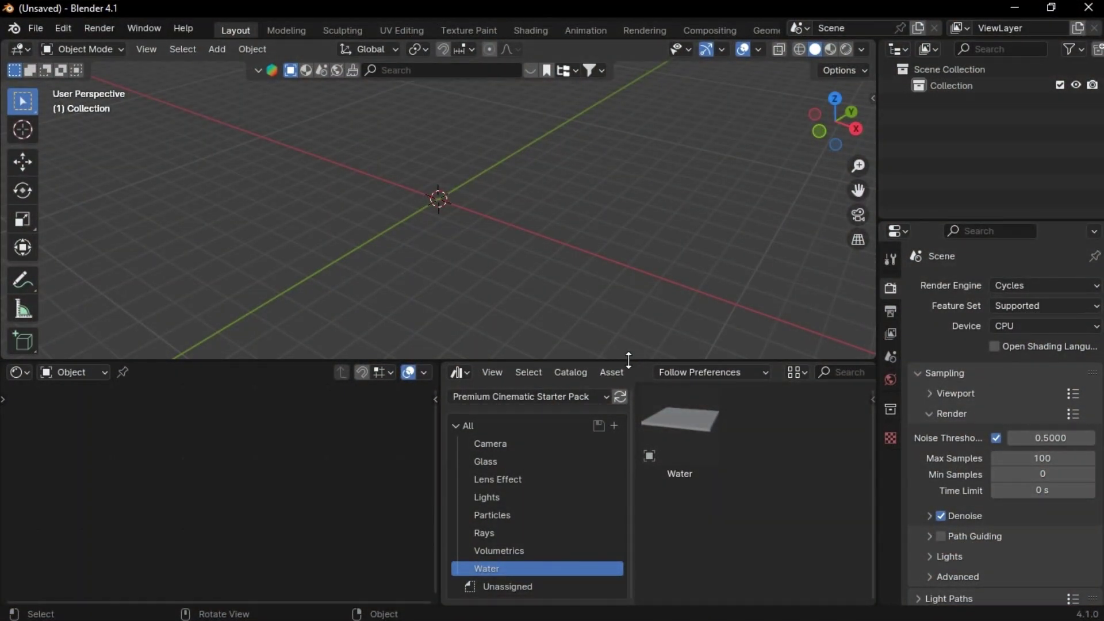
Recover 4832_autosave.blend from the auto-save list and open Save As to store it
left_click_drag(627, 357, 634, 469)
left_click(35, 28)
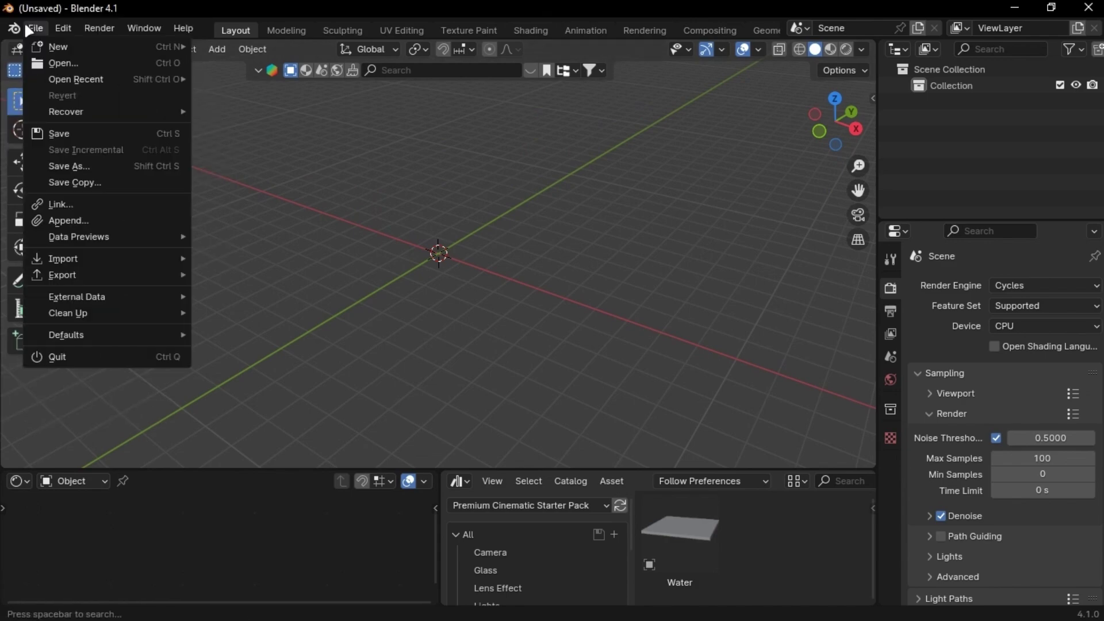
mouse_move(77, 111)
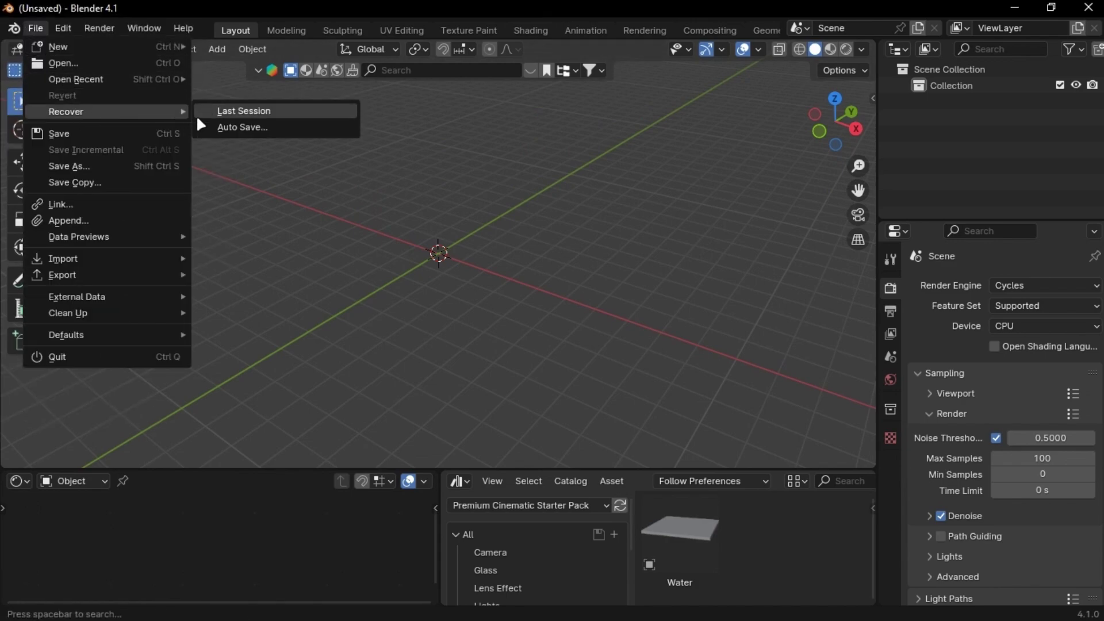
left_click(302, 132)
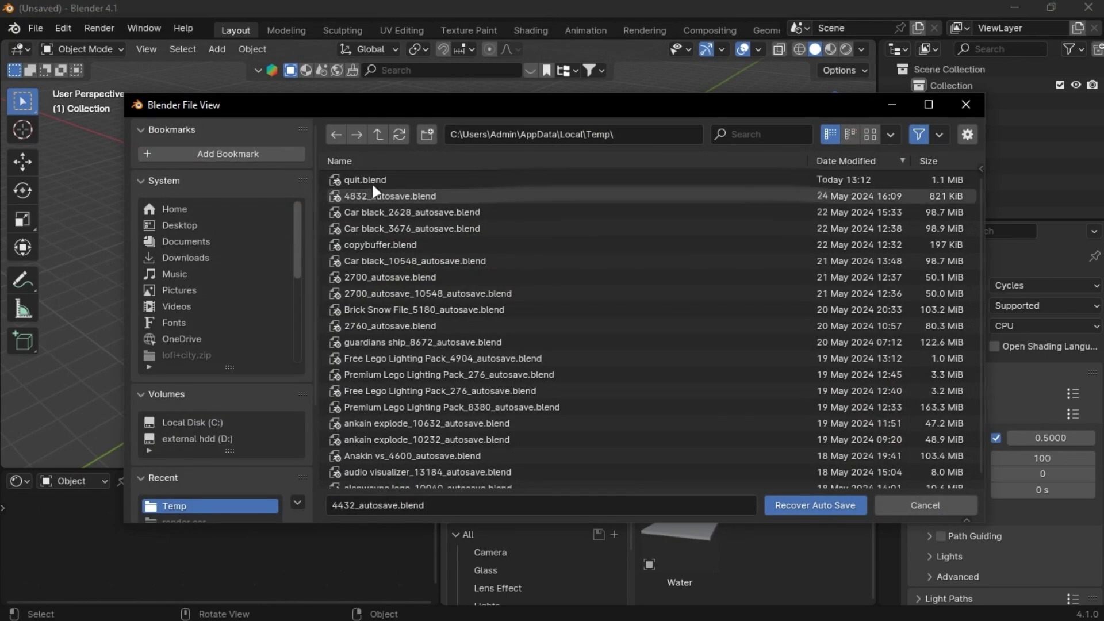
double_click(397, 196)
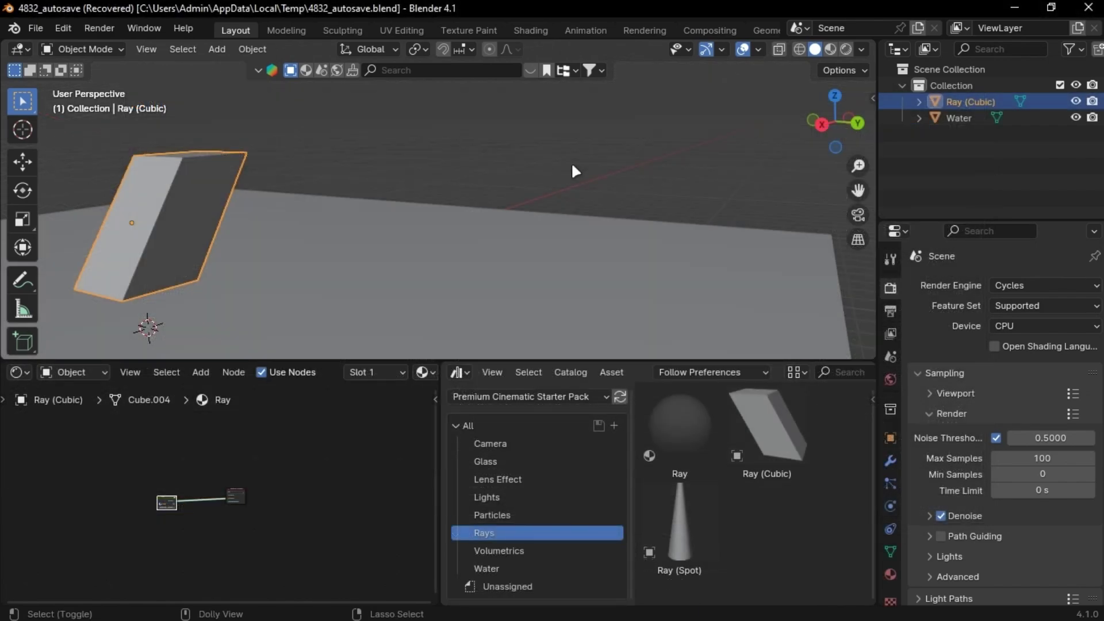
key("ctrl+shift+s")
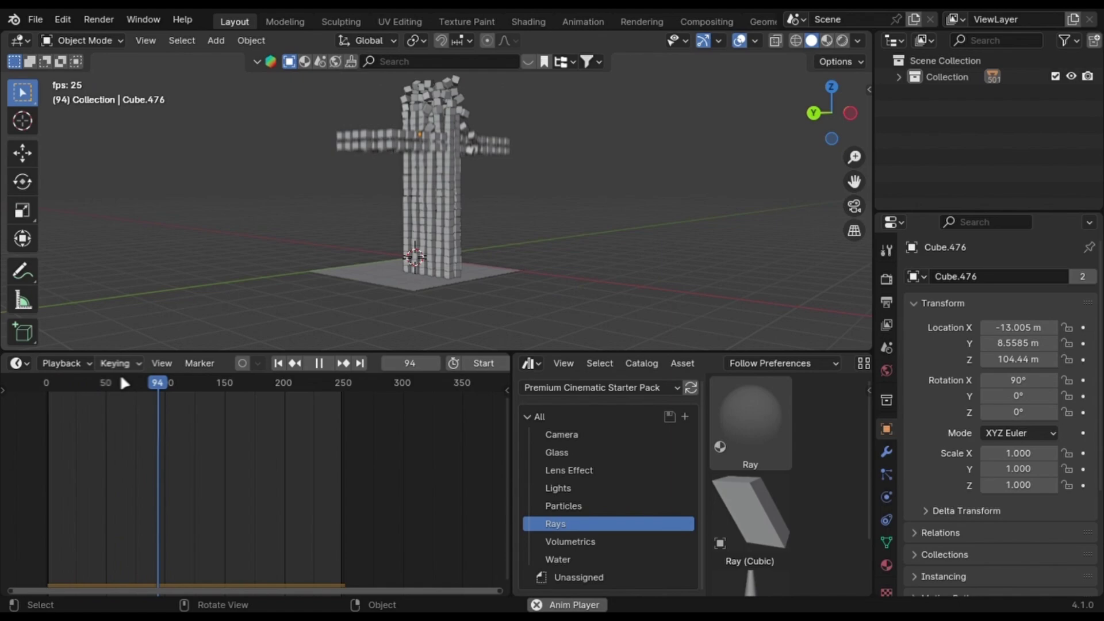
Set the Timeline playback Sync mode to Frame Dropping
left_click(74, 363)
left_click(170, 43)
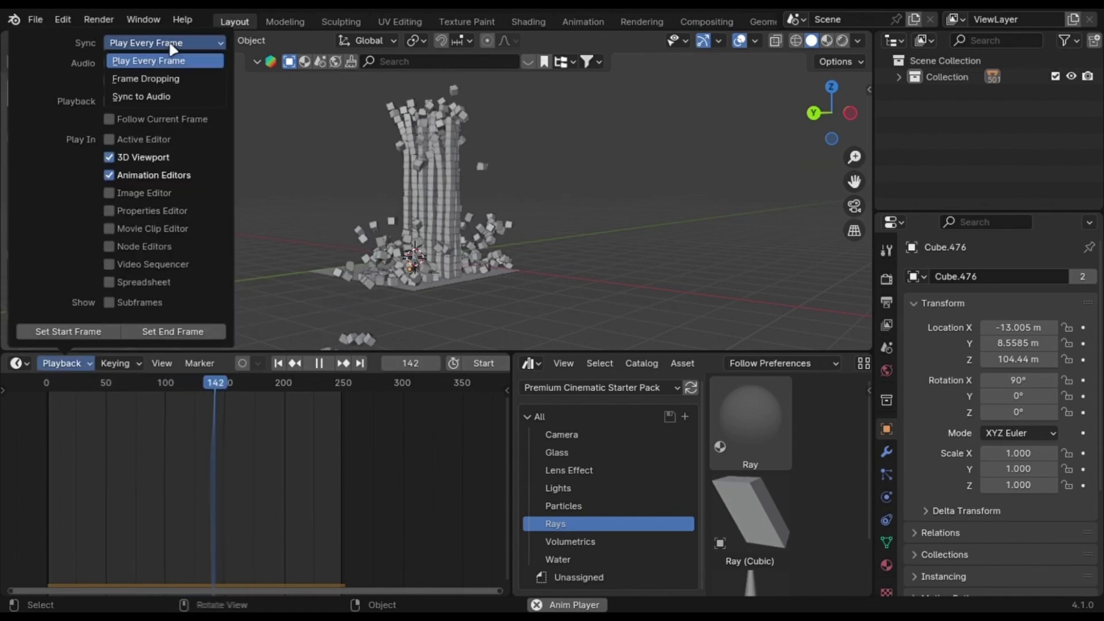
left_click(158, 78)
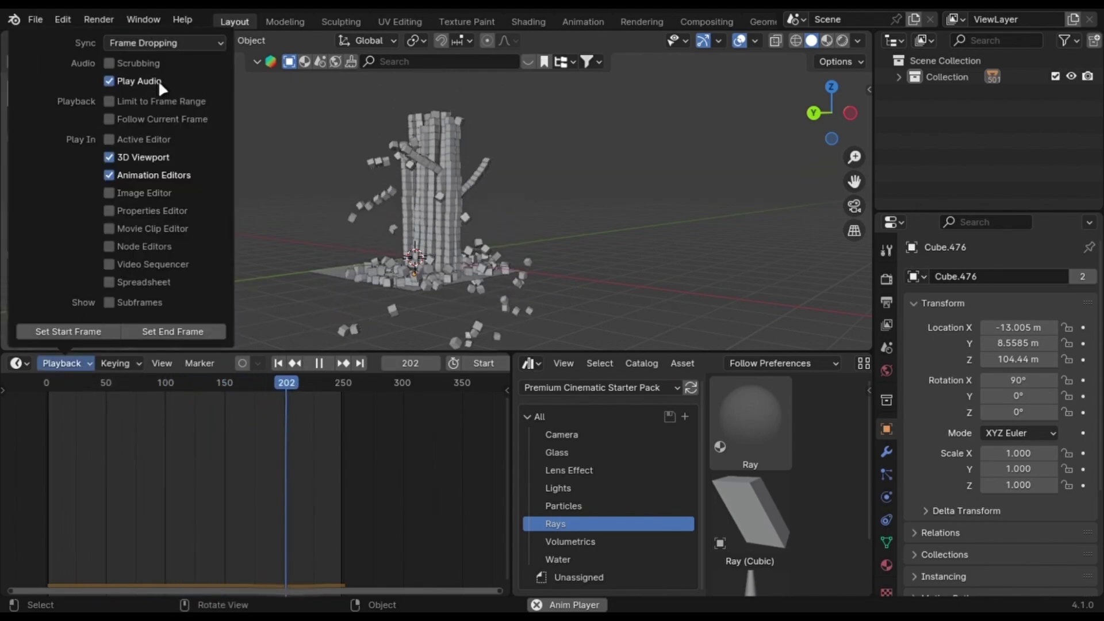
left_click(66, 365)
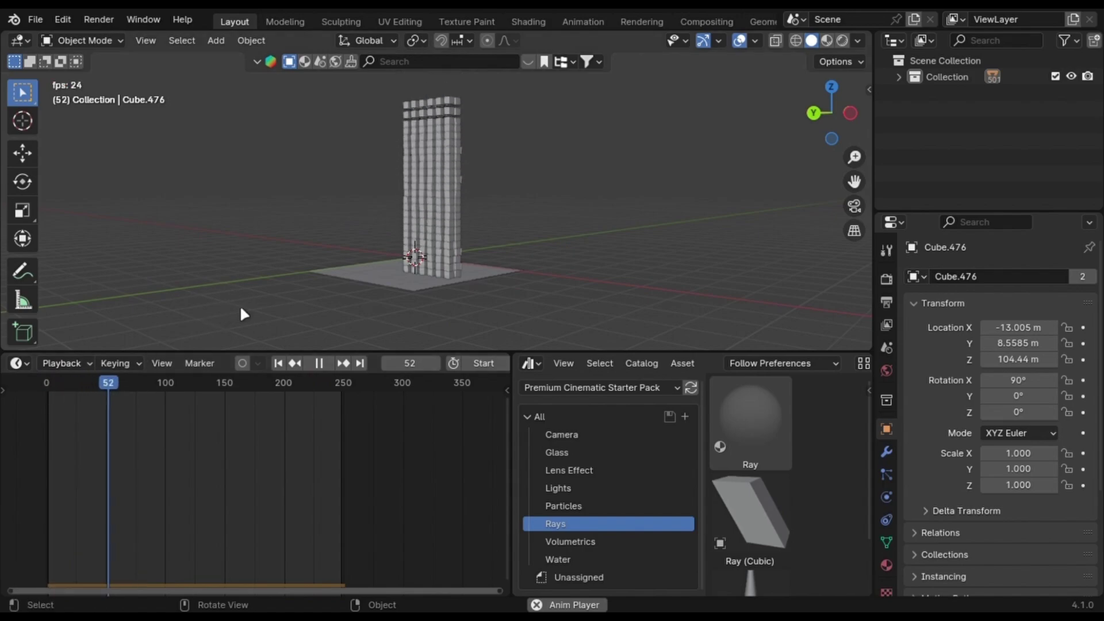
middle_click_drag(244, 303, 187, 309)
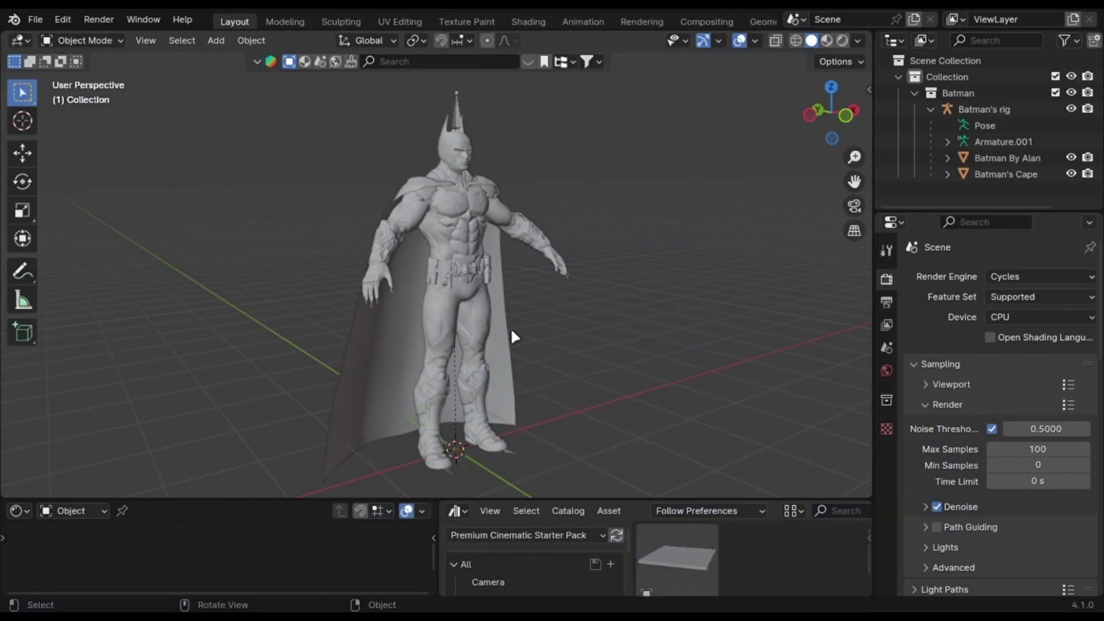
Hide Batman's cape and enable the Outliner's Disable in Viewports restriction column
left_click(511, 328)
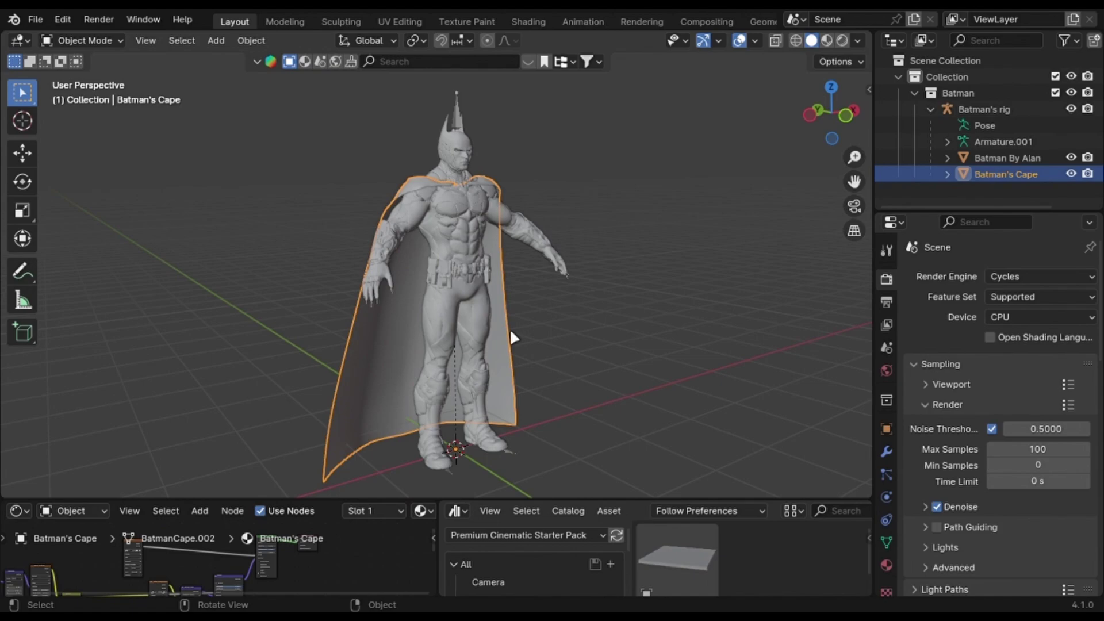
left_click(1071, 174)
left_click(1071, 175)
left_click(1065, 40)
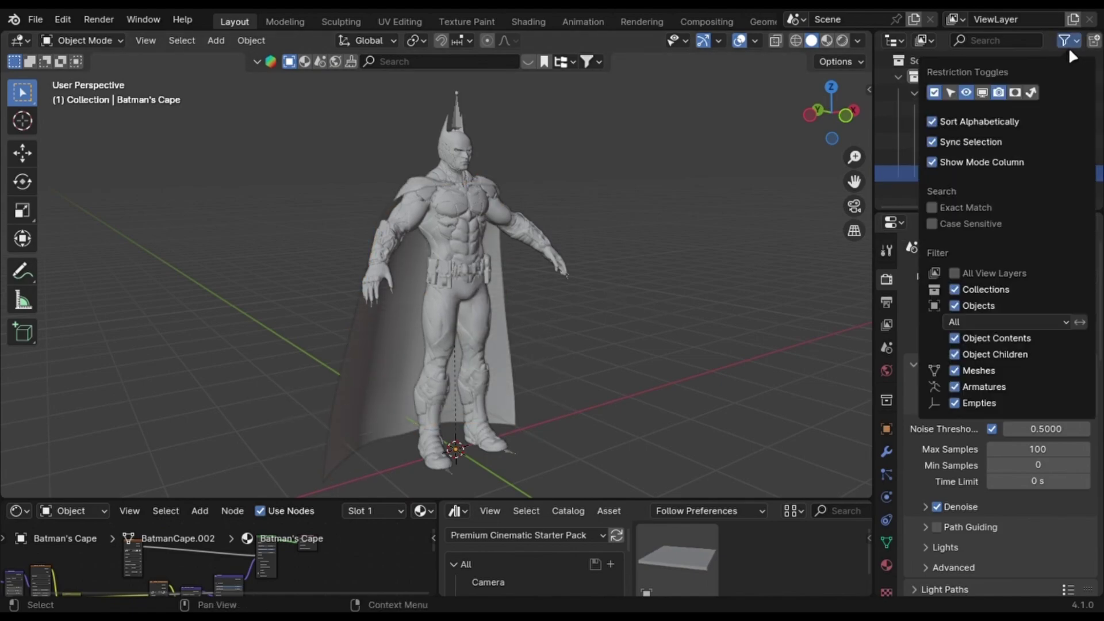
left_click(1065, 48)
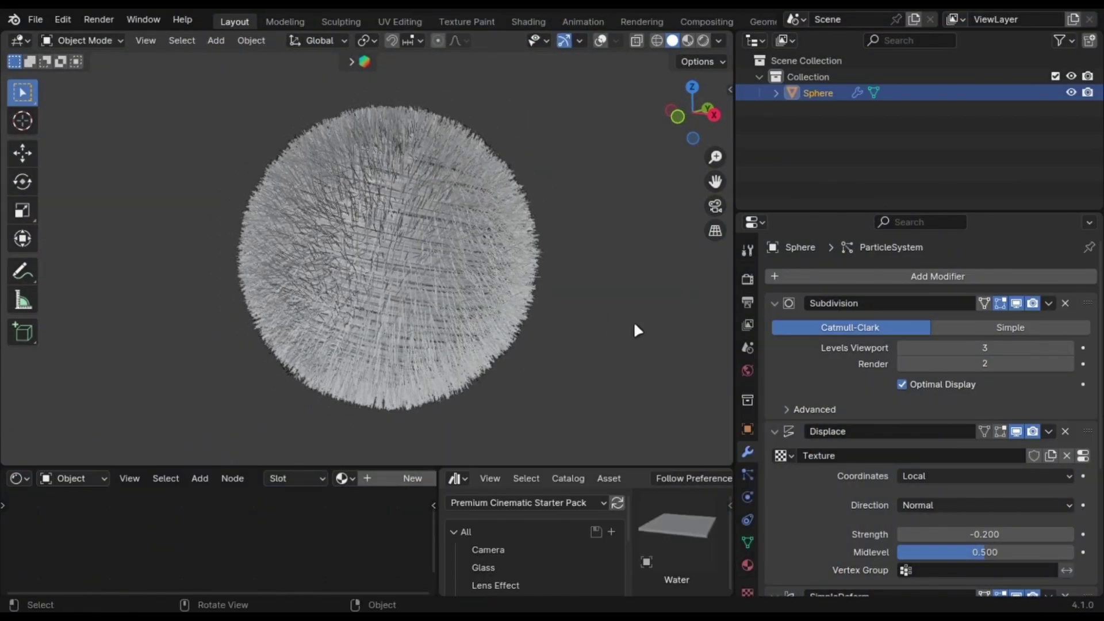
Disable the Subdivision, Displace and SimpleDeform modifiers in the viewport
left_click(1021, 304)
scroll(1023, 309, "down", 5)
left_click(1016, 303)
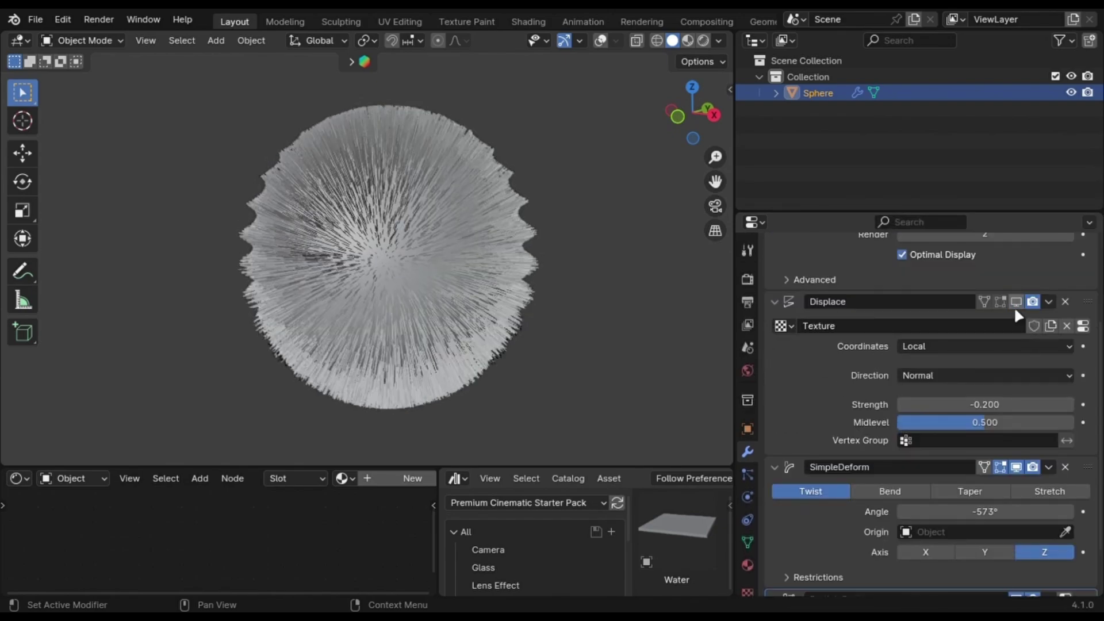
scroll(1016, 308, "down", 2)
left_click(1016, 406)
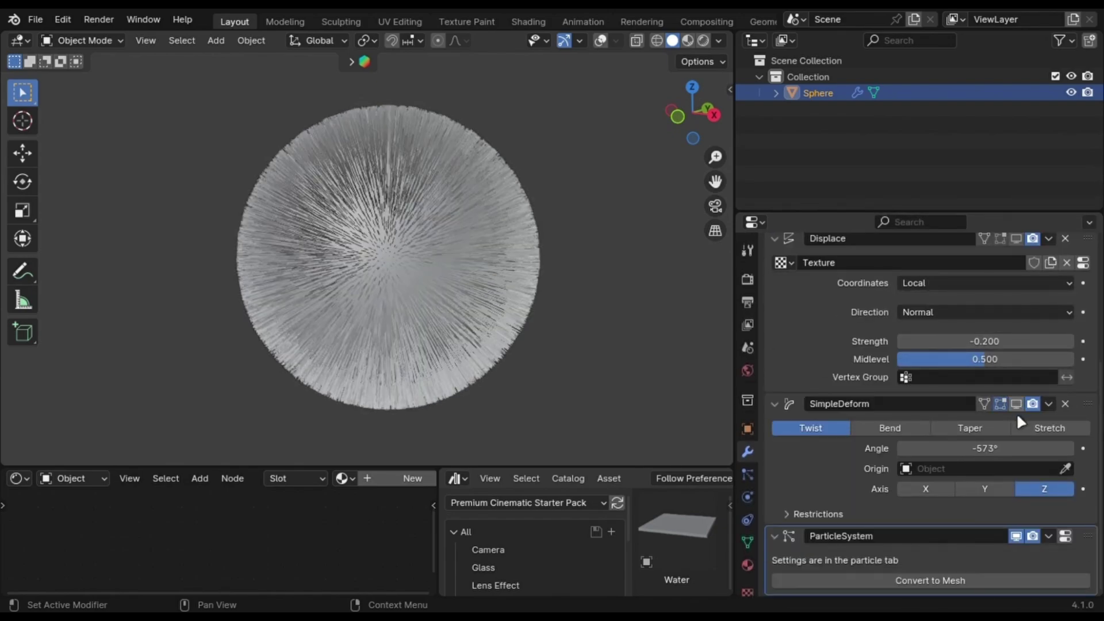
Hide the sphere's hair ParticleSystem in the viewport
left_click(750, 484)
scroll(848, 383, "up", 6)
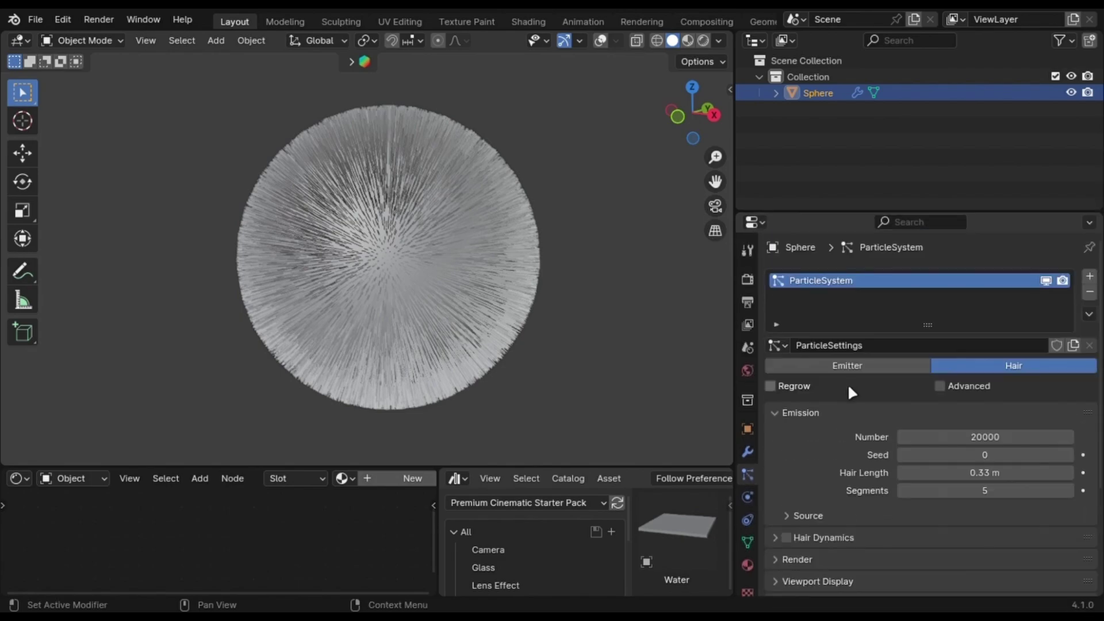
left_click(1047, 282)
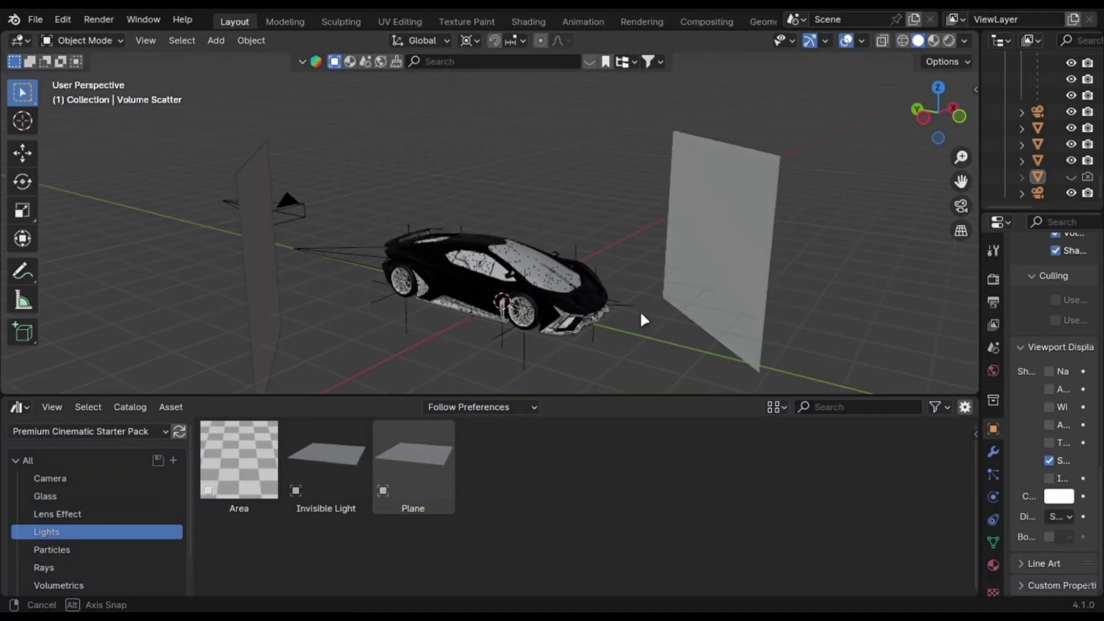
middle_click_drag(644, 320, 587, 304)
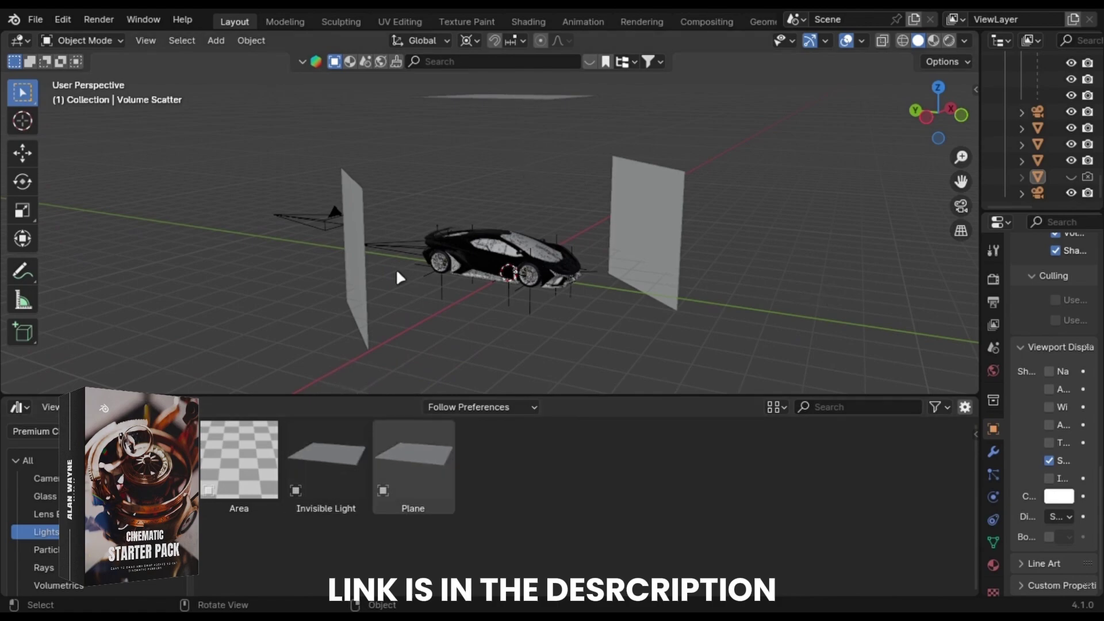
Box-select all the car's parts and make the windshield basemesh the active object
middle_click_drag(560, 322, 494, 300)
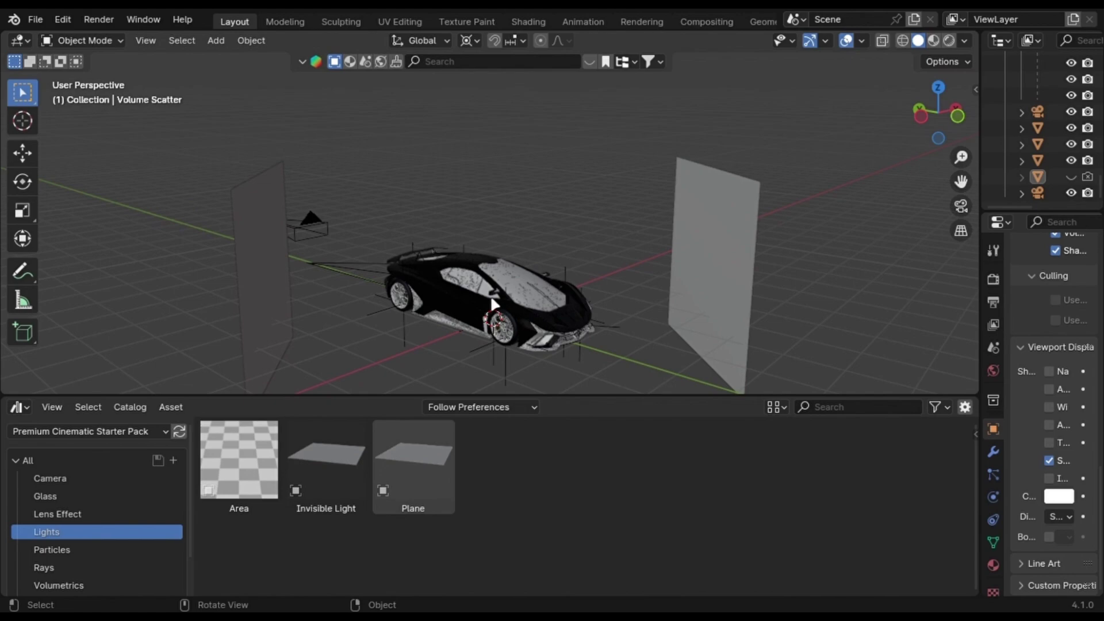
left_click(493, 300)
left_click_drag(457, 188, 555, 369)
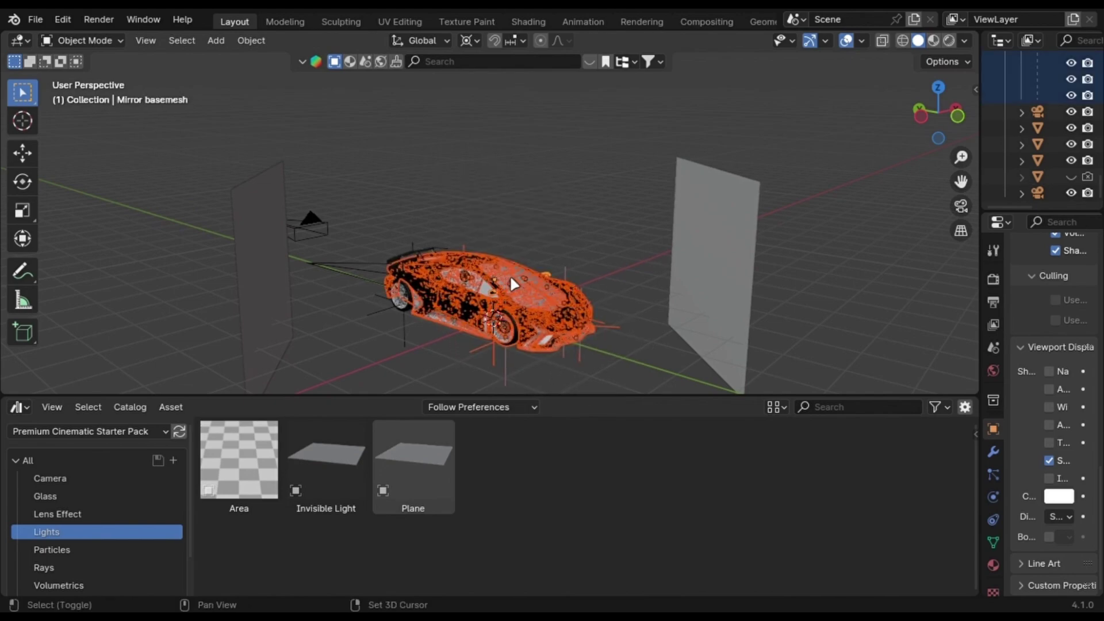
left_click(535, 294, "shift")
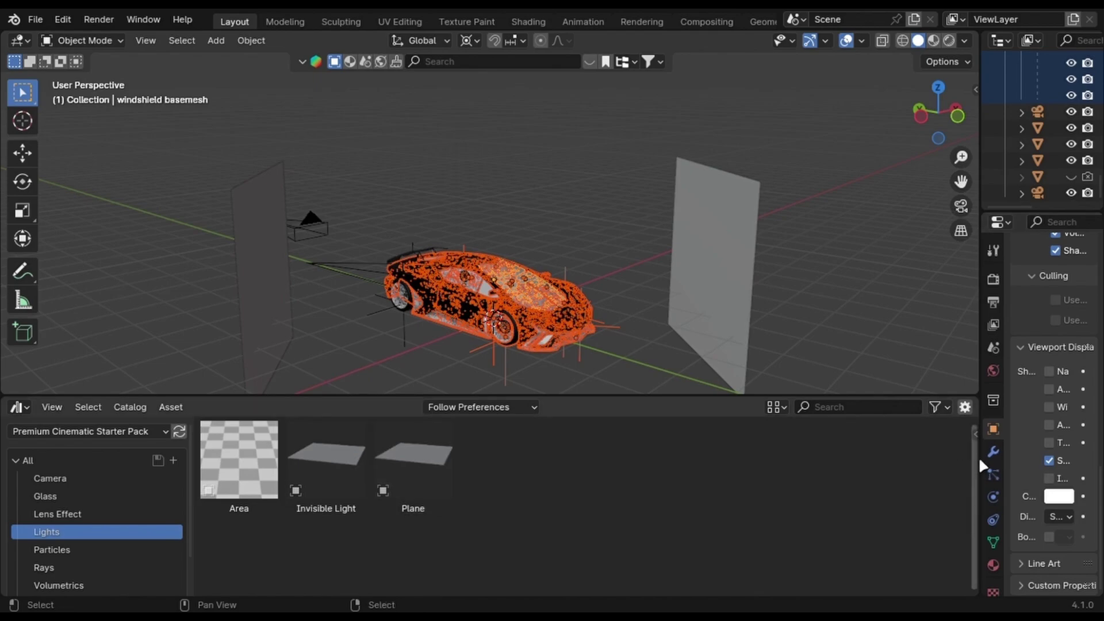
Set the windshield's Display As to Bounds and copy it to all selected car parts
left_click_drag(987, 454, 828, 451)
left_click(835, 452)
left_click(834, 429)
scroll(927, 333, "down", 10)
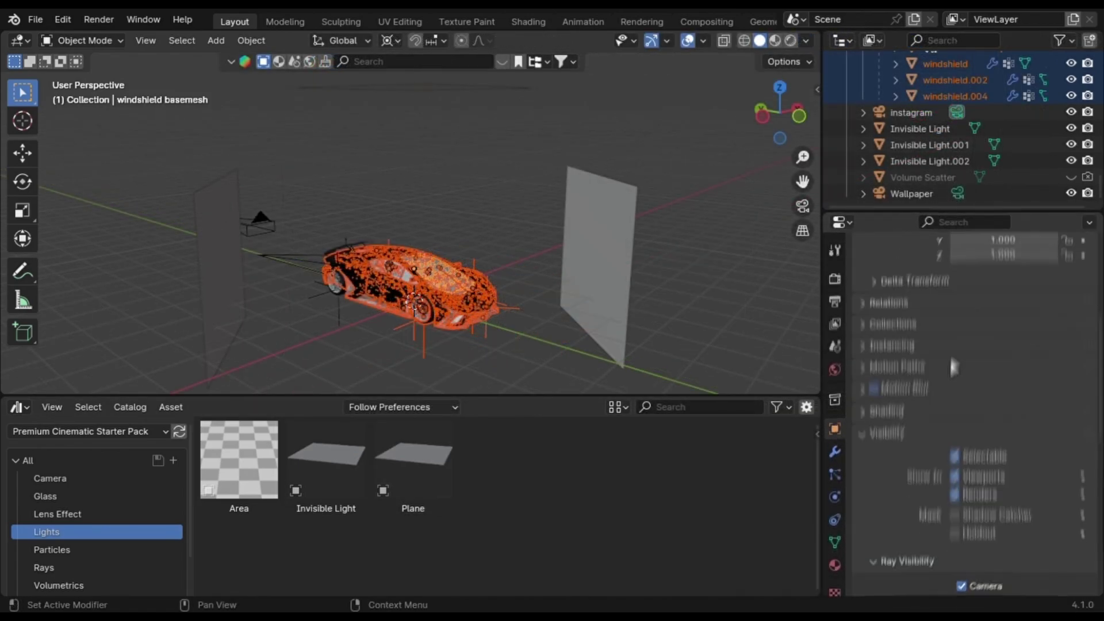
scroll(947, 451, "down", 3)
left_click(995, 516)
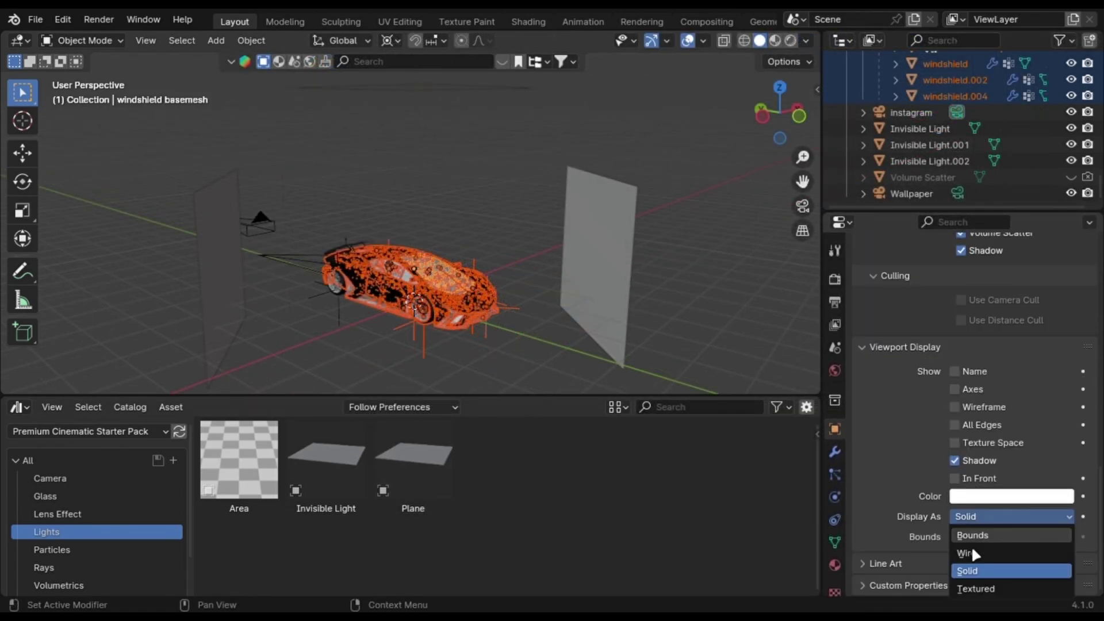
left_click(971, 535)
right_click(971, 520)
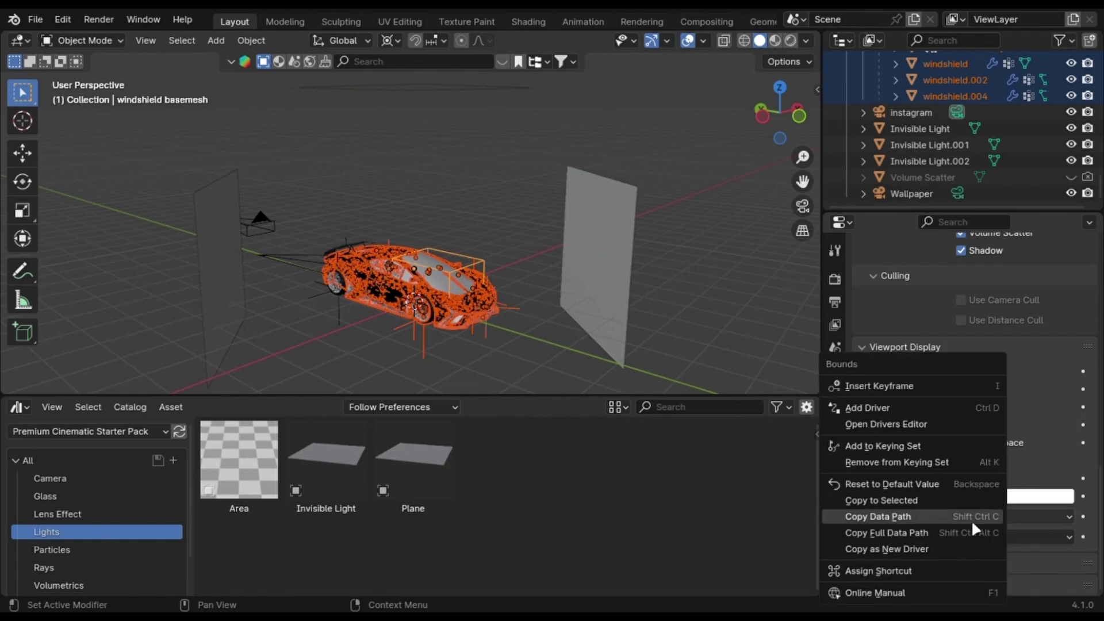
left_click(902, 510)
Clear the selection and switch the viewport to Rendered shading
left_click(502, 309)
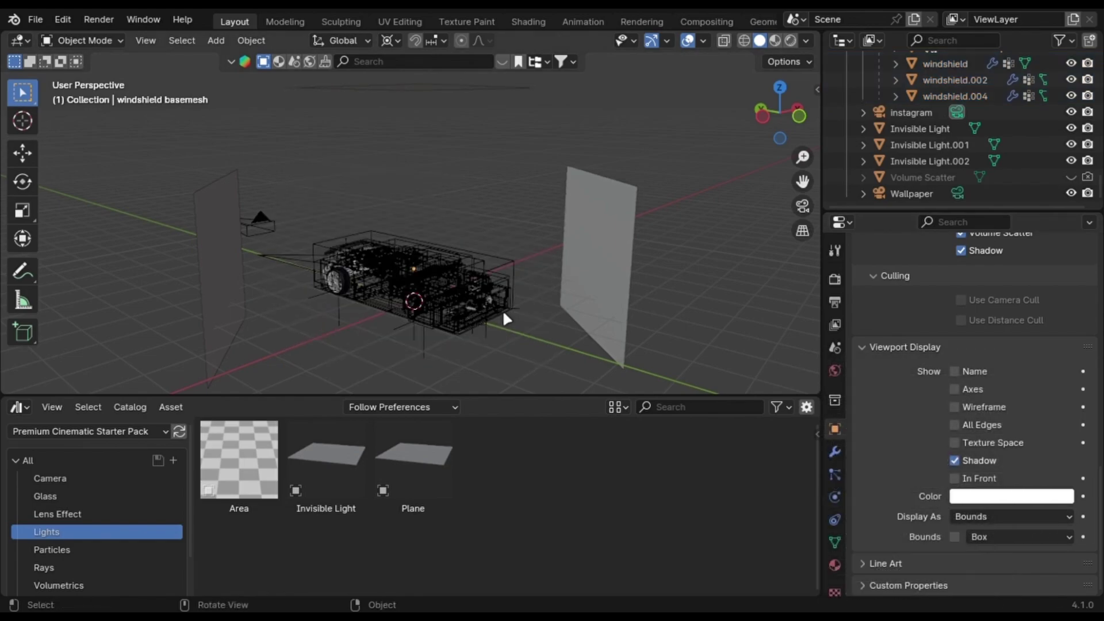
mouse_move(503, 310)
middle_mouse_down()
mouse_move(542, 322)
mouse_move(695, 316)
mouse_move(221, 335)
mouse_move(490, 343)
mouse_move(452, 306)
mouse_move(442, 317)
mouse_move(573, 297)
mouse_move(555, 296)
middle_mouse_up()
key("z")
left_click(543, 164)
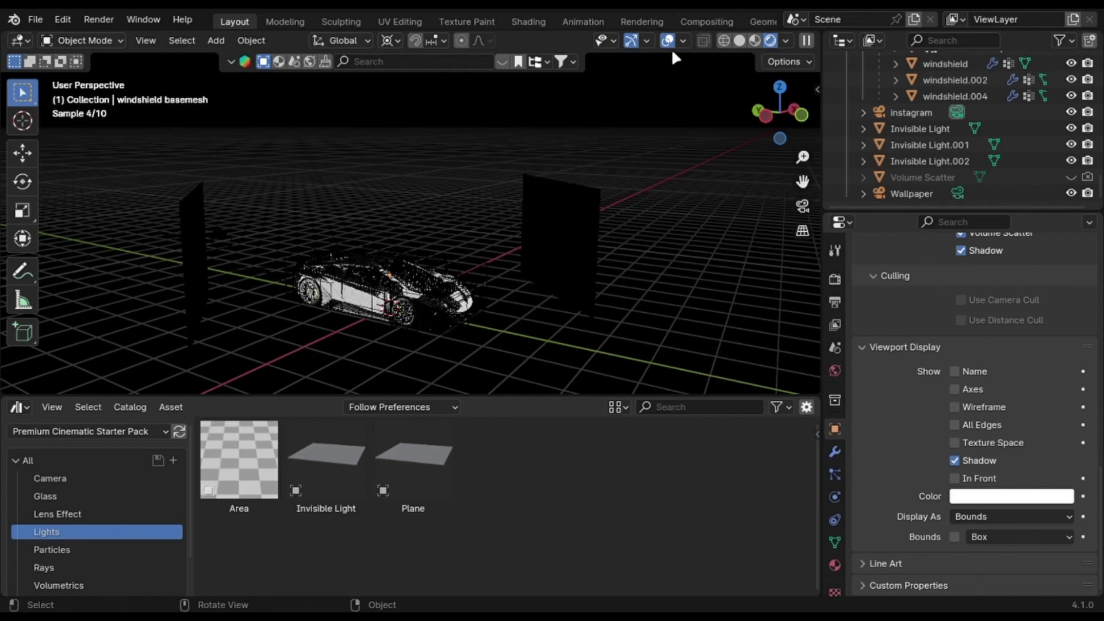
Add a Decimate modifier with Ratio 0.1, reducing the sphere to 4783 faces
left_click(667, 41)
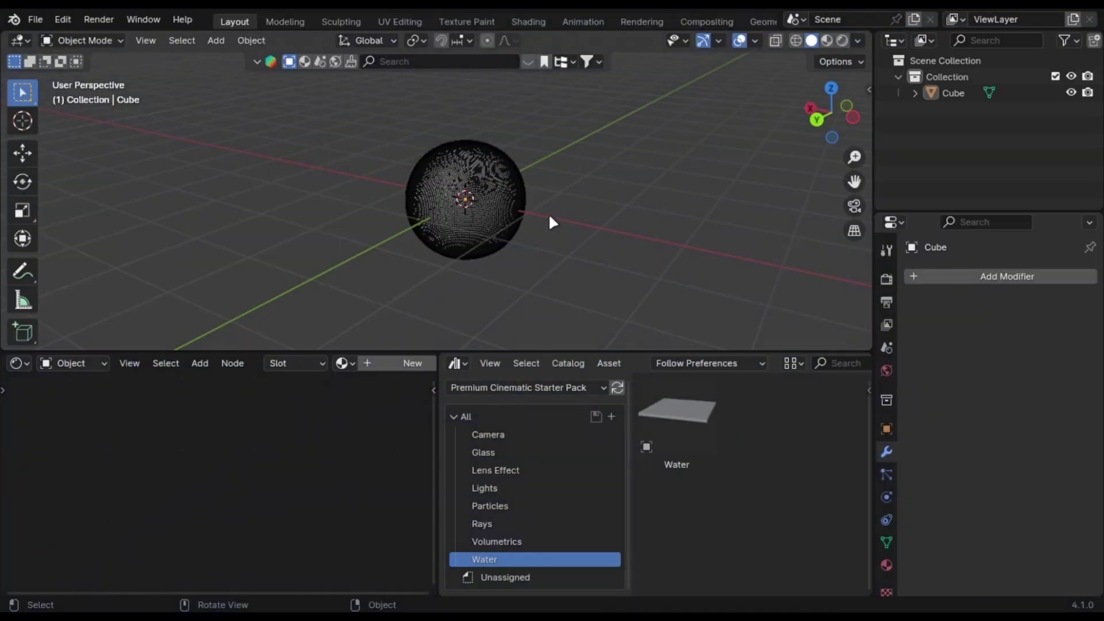
scroll(554, 200, "up", 7)
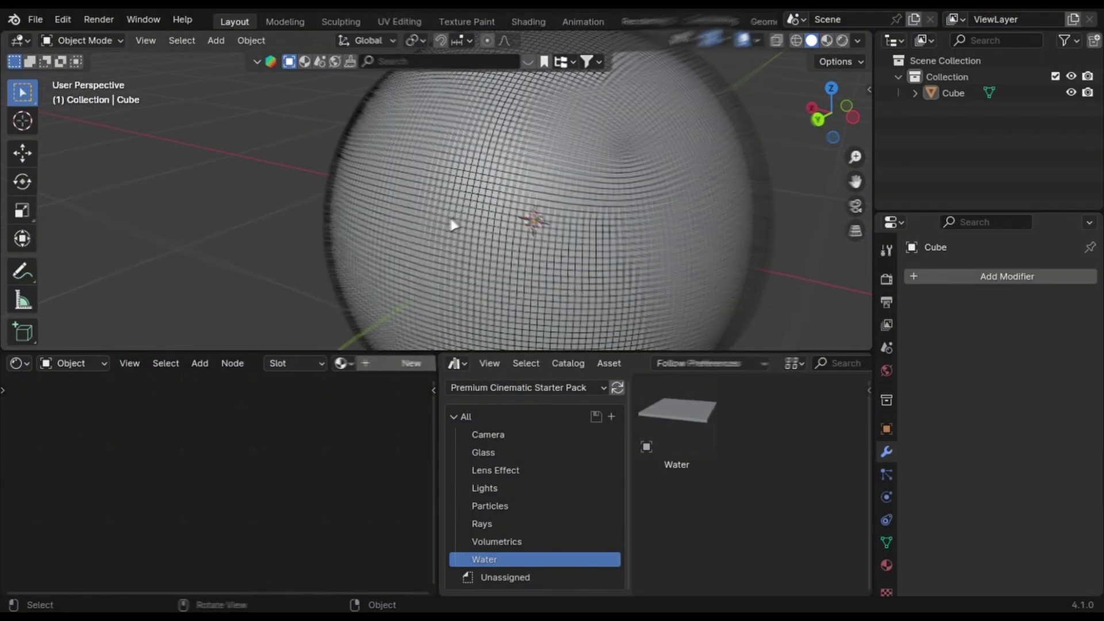
scroll(414, 236, "down", 3)
scroll(372, 248, "down", 3)
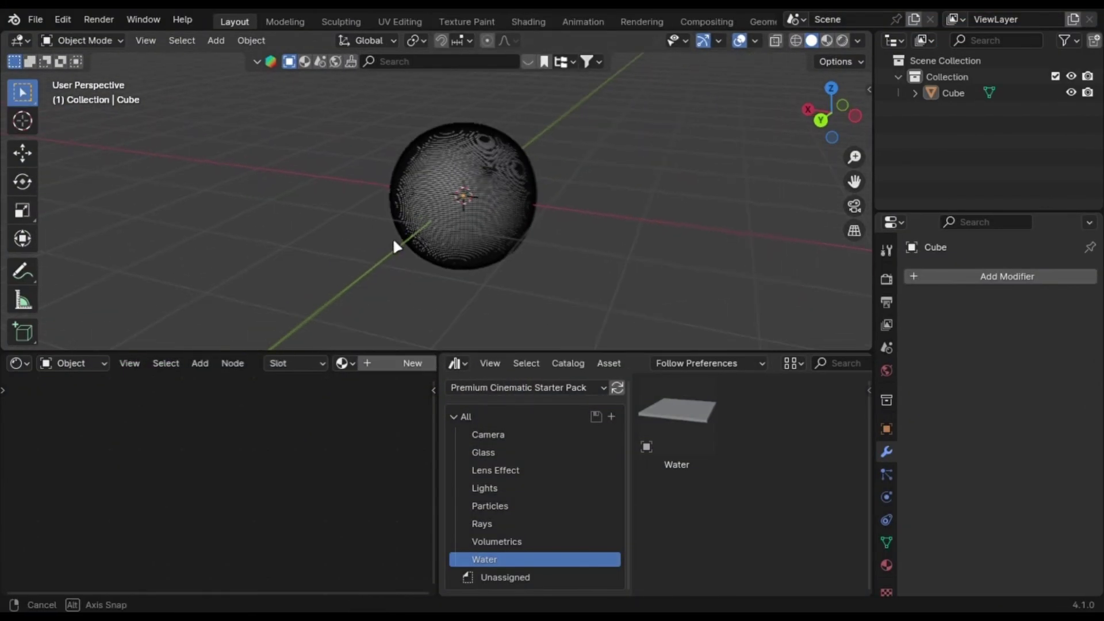
left_click(937, 278)
type("dec")
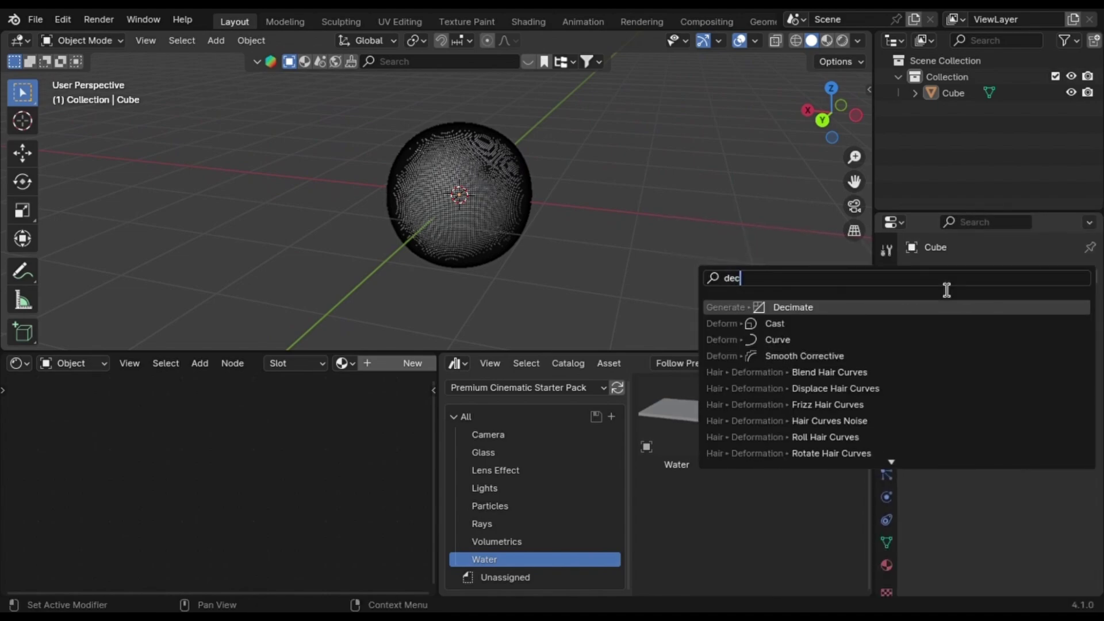
key("Return")
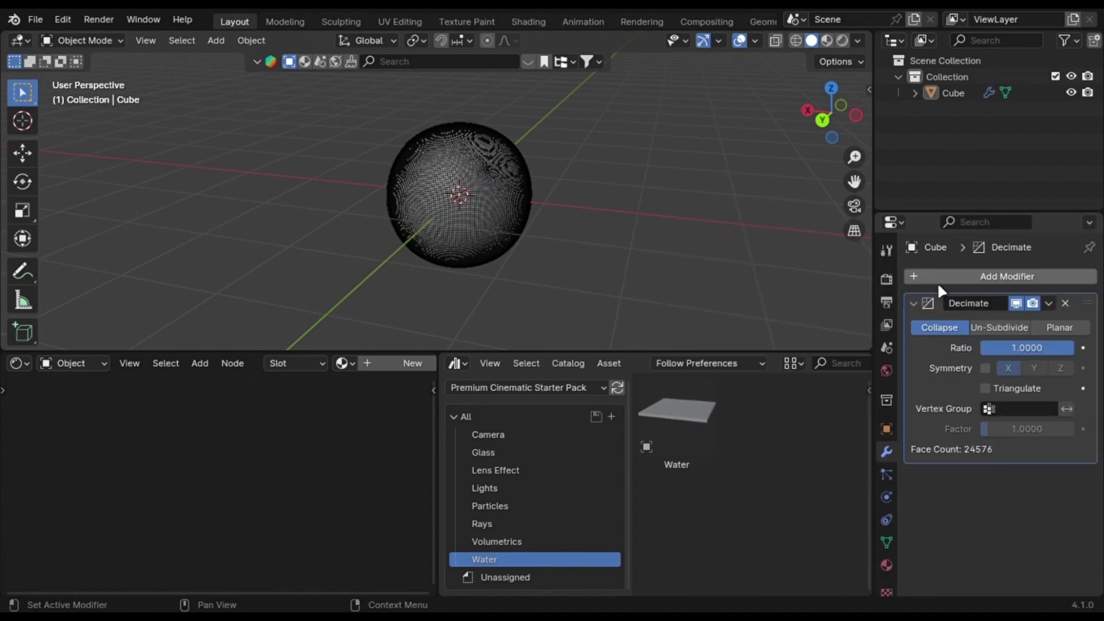
left_click(1007, 349)
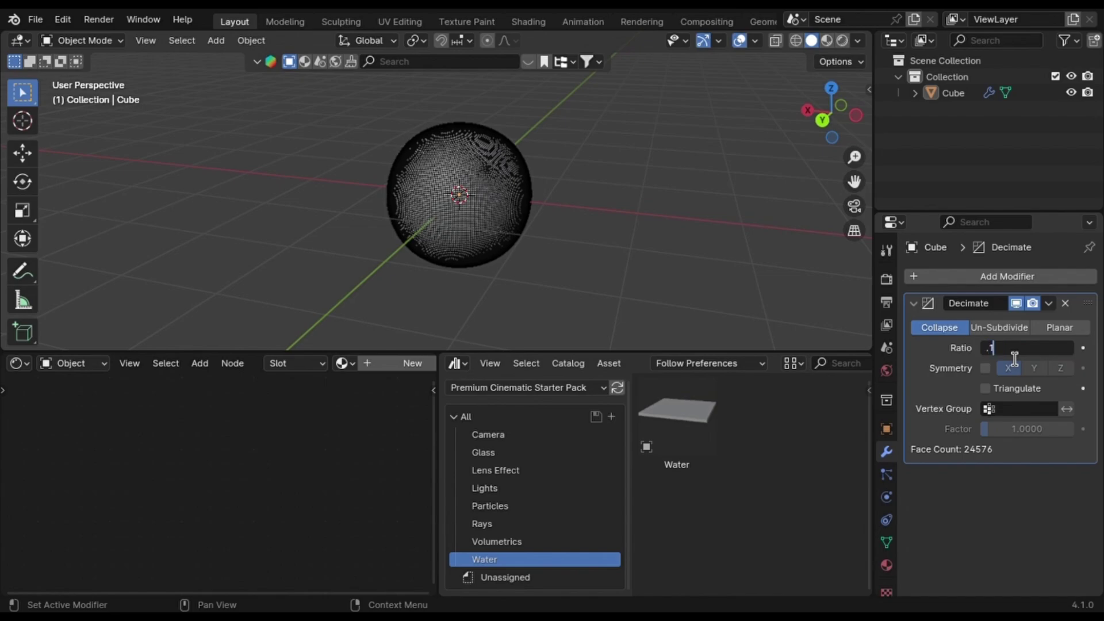
type(".1")
key("Return")
Turn off the viewport overlays and shade the sphere smooth
scroll(389, 185, "up", 5)
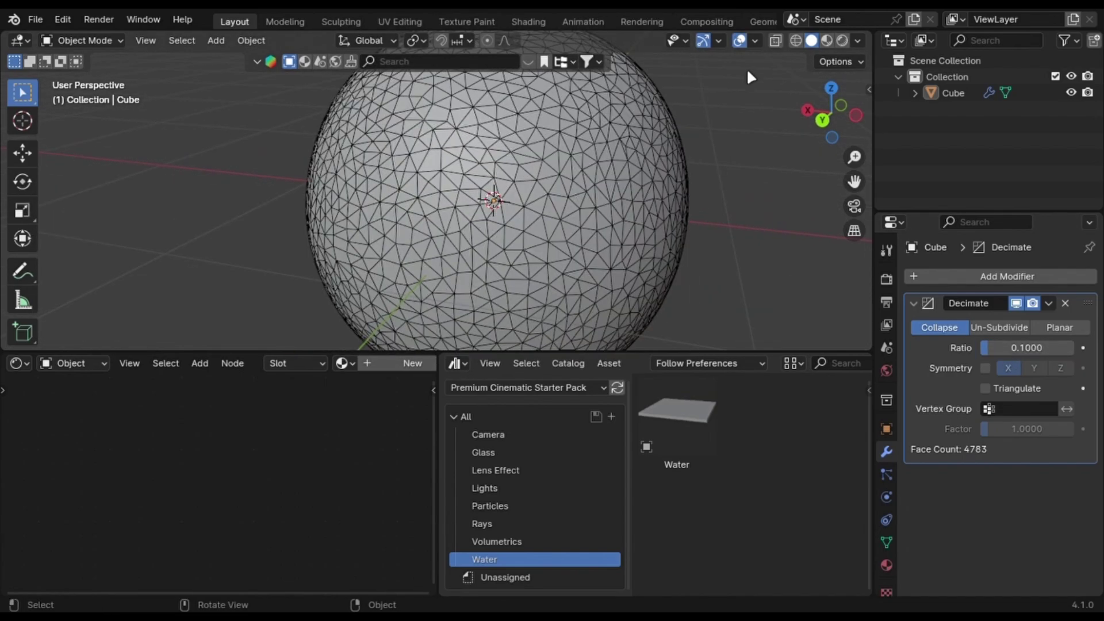
left_click(747, 42)
scroll(592, 205, "down", 4)
right_click(506, 184)
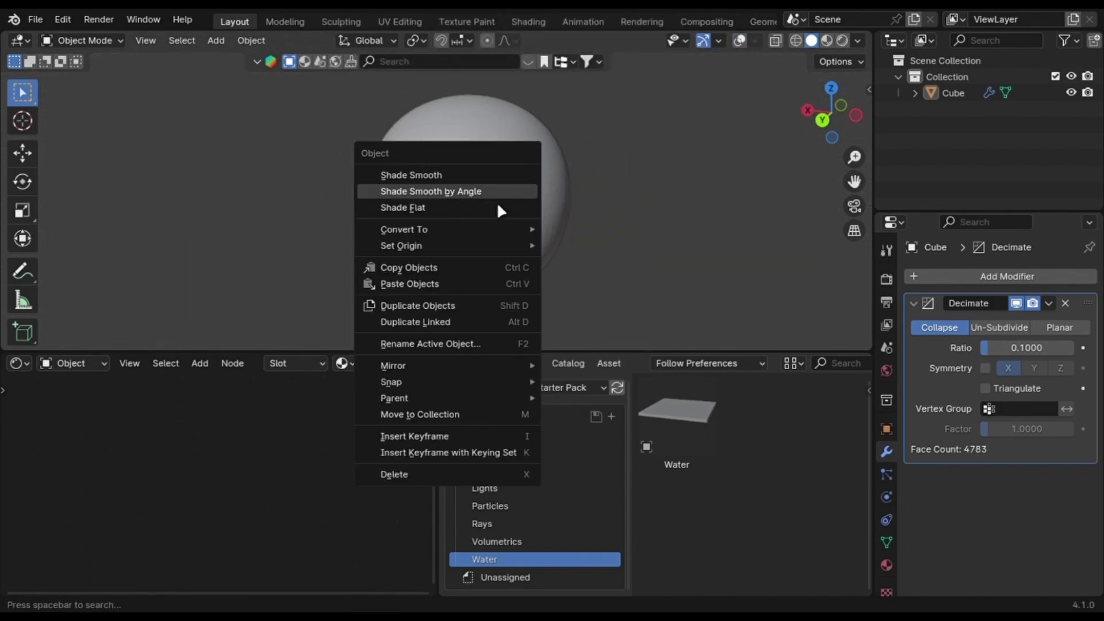
left_click(498, 193)
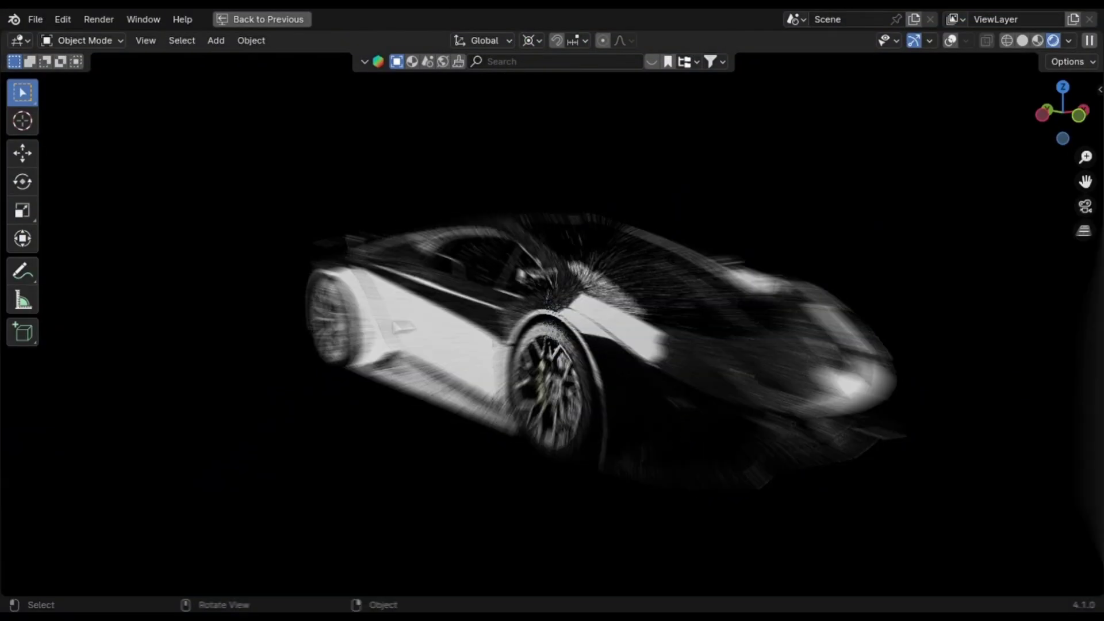
Limit viewport rendering to a region over the car, then clear the render region
key("ctrl+b")
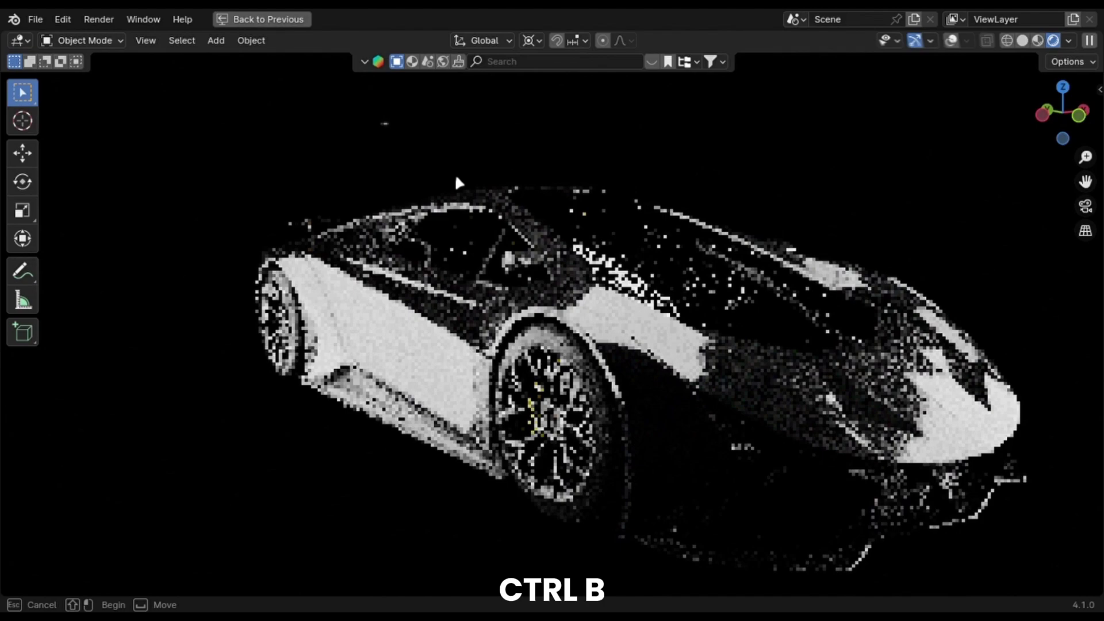
left_click_drag(381, 123, 704, 562)
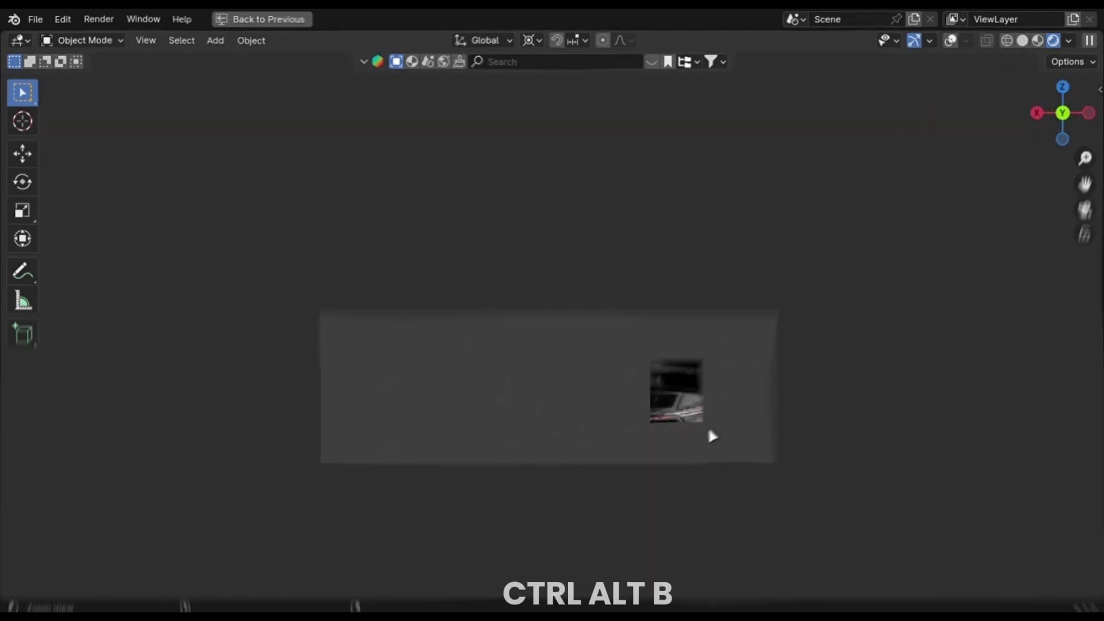
key("ctrl+alt+b")
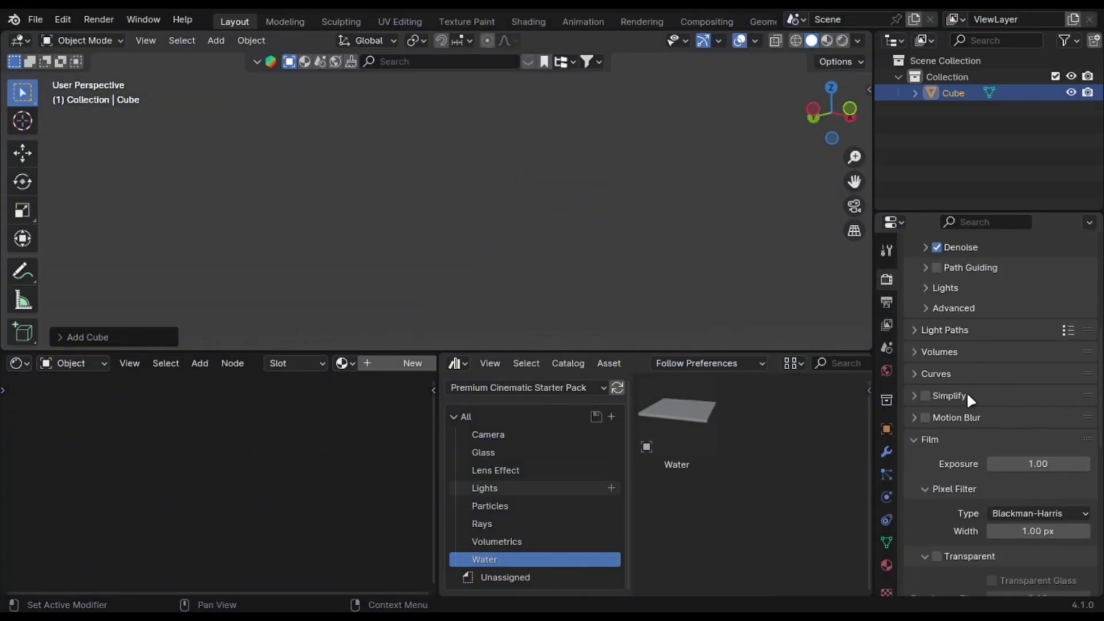
Enable Simplify and set viewport Max Subdivision and Child Particles to 0
left_click(925, 395)
left_click(973, 395)
scroll(989, 397, "down", 3)
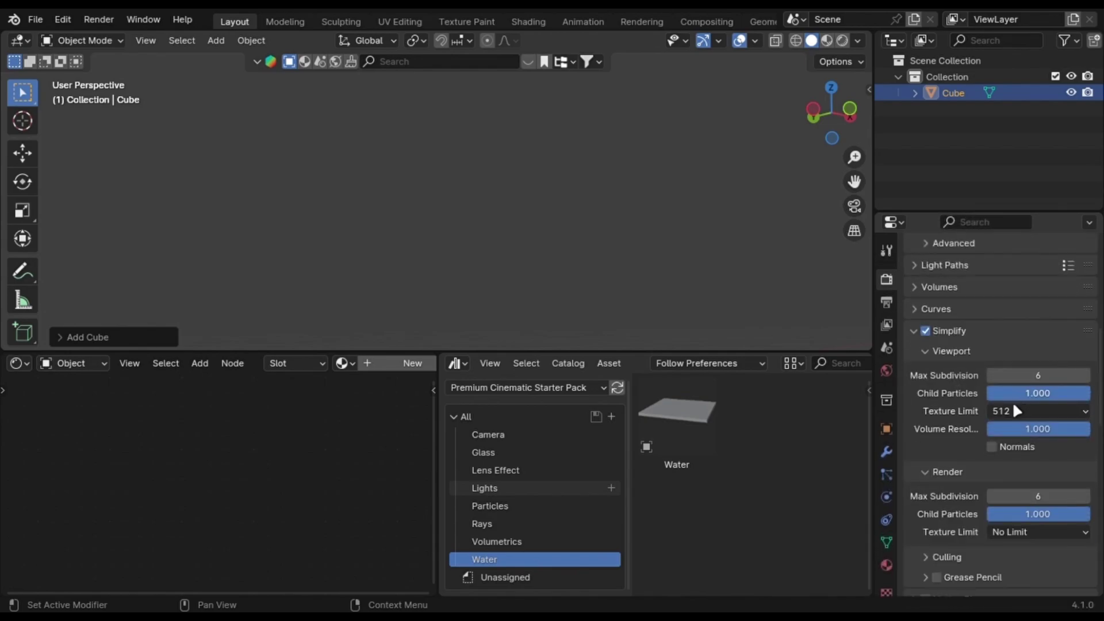
left_click(1053, 377)
type("0")
key("Return")
left_click_drag(1037, 393, 995, 409)
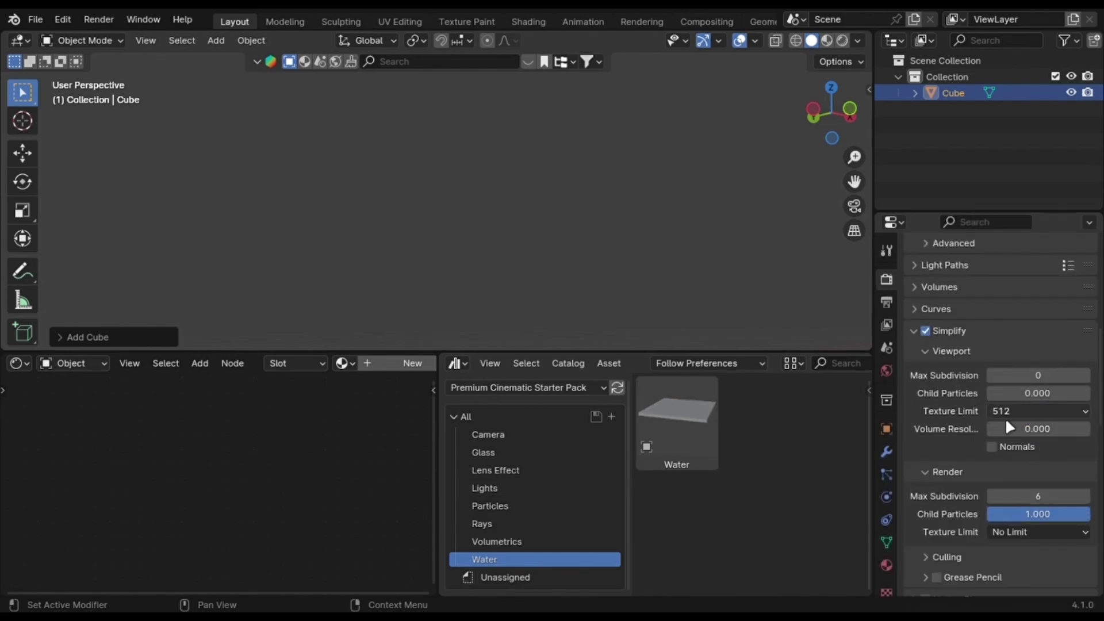
Set the Simplify viewport Texture Limit to 1024
left_click(1006, 415)
key("Escape")
left_click(1010, 417)
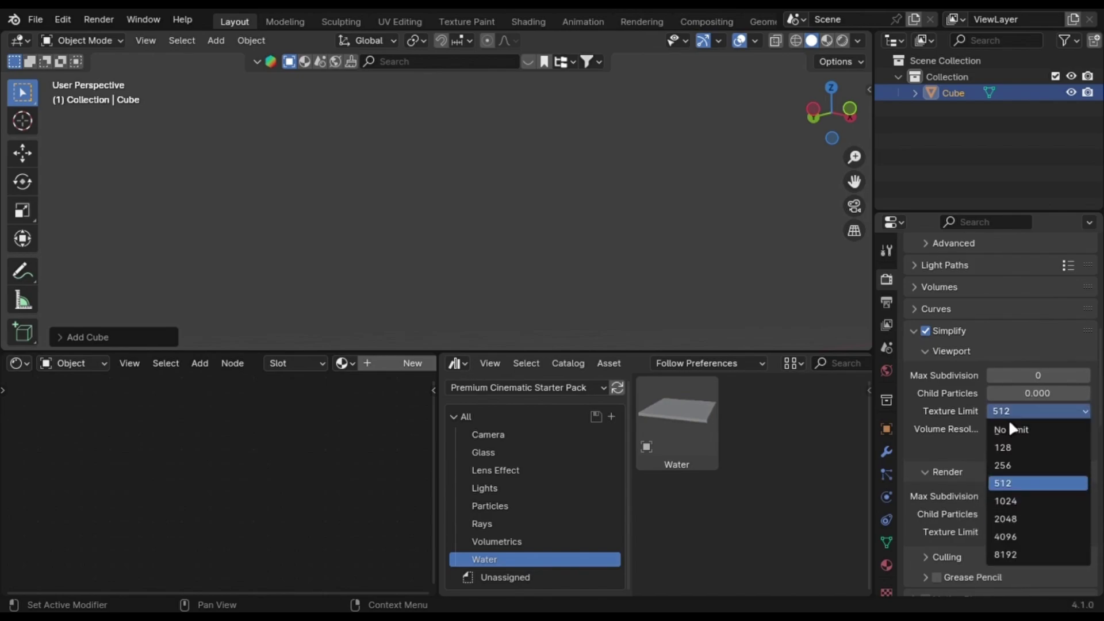
left_click(1027, 501)
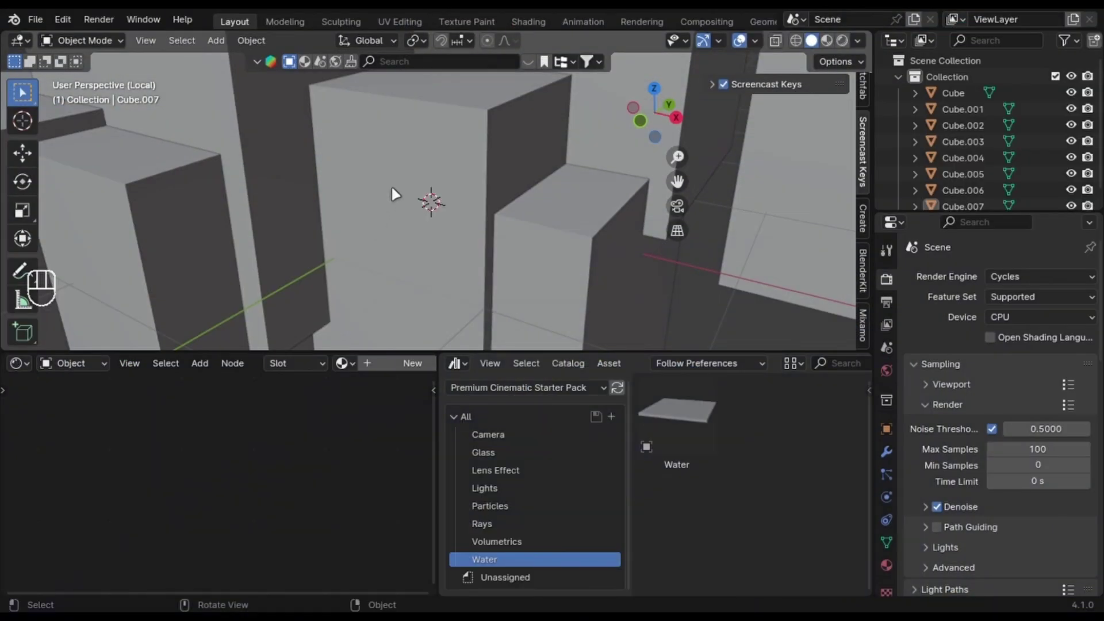
Select Cube.001 and isolate it in local view with Numpad /
left_click(400, 185)
key("KP_Divide")
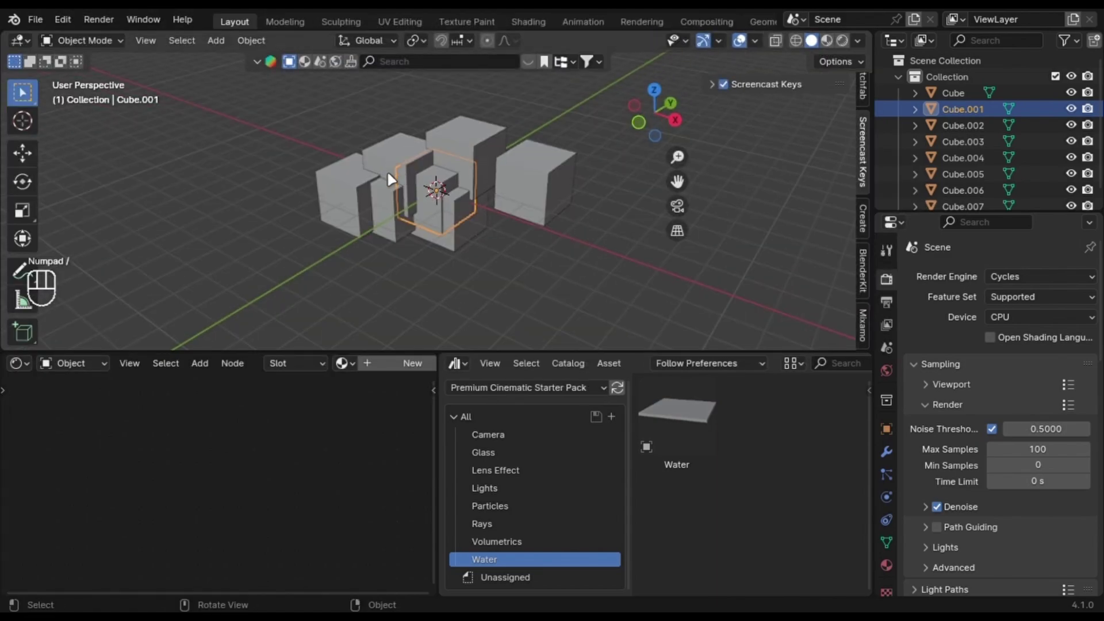
mouse_move(374, 233)
middle_mouse_down()
mouse_move(449, 236)
mouse_move(389, 236)
middle_mouse_up()
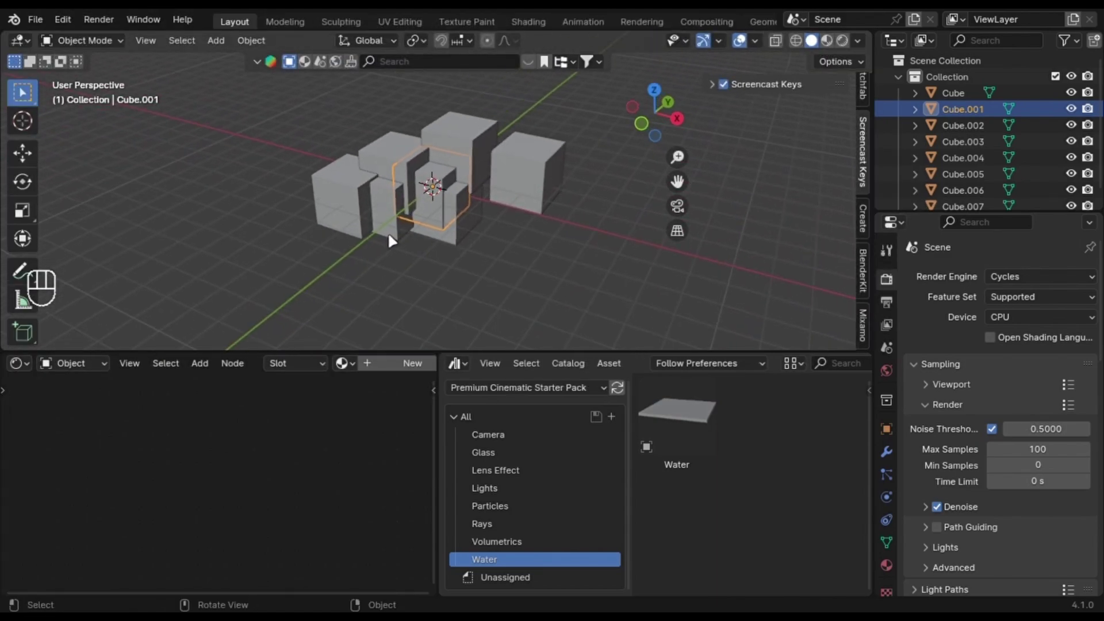
key("KP_Divide")
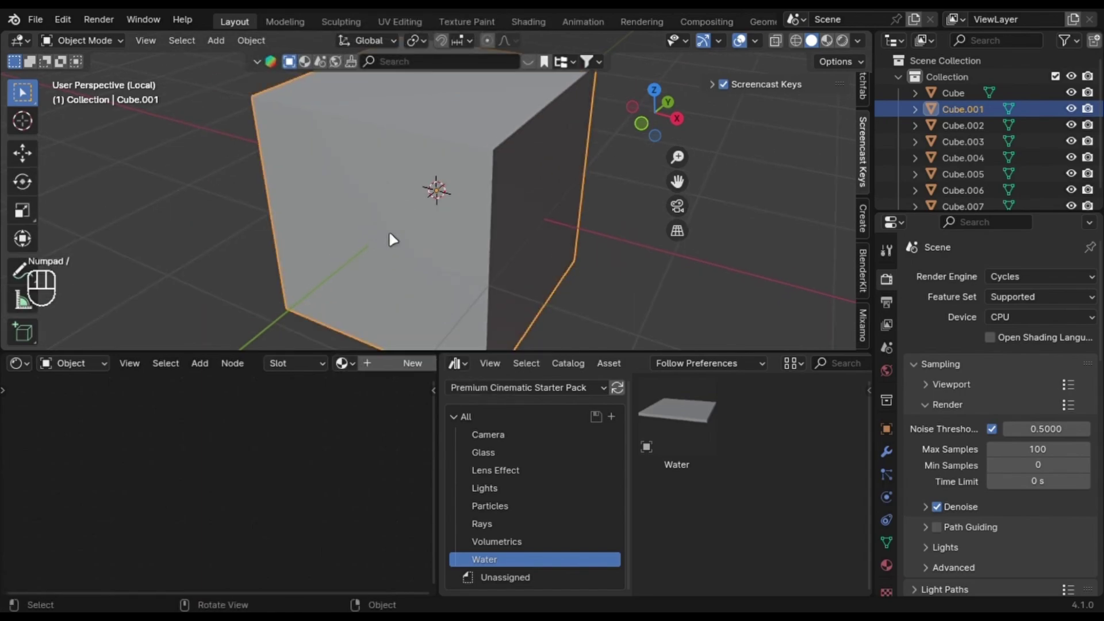
scroll(389, 230, "down", 5)
middle_click_drag(374, 233, 350, 233)
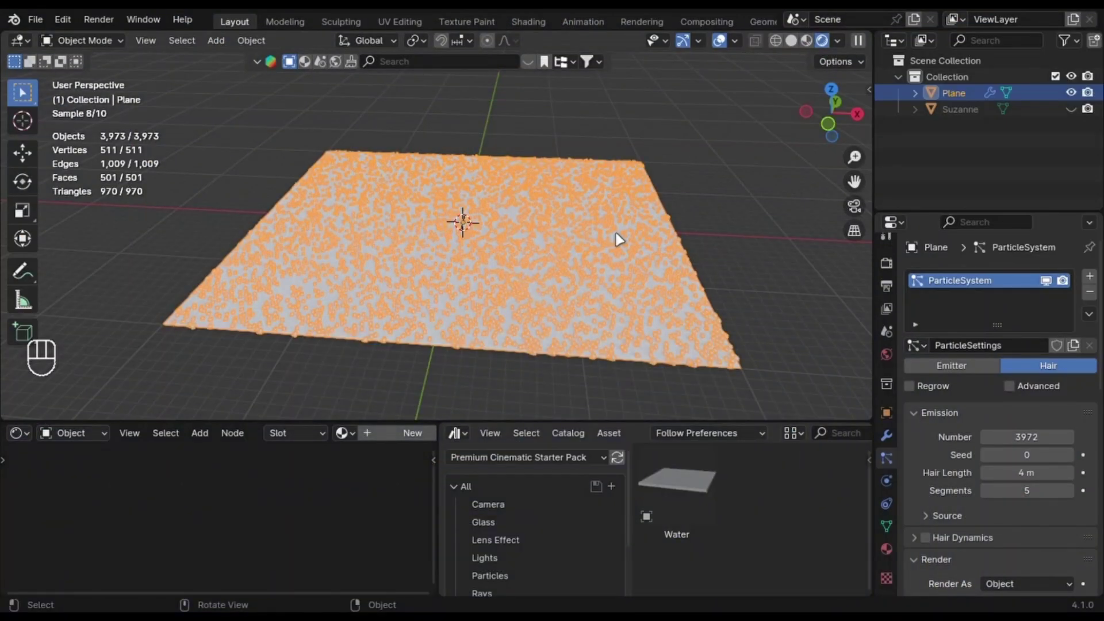
Turn off the viewport overlays while viewing the particle-covered plane from a low angle
middle_click_drag(667, 277, 724, 57)
left_click(722, 41)
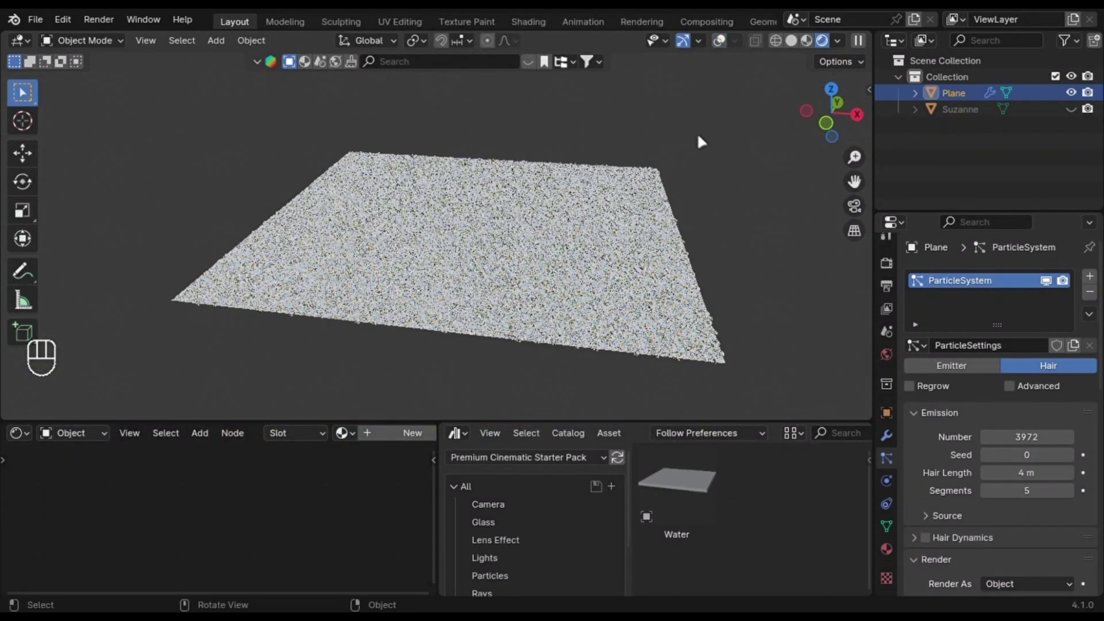
middle_click_drag(697, 132, 726, 182)
Set the hair particle system's Emission Number to 10000 and inspect the denser plane
left_click(1027, 438)
type("10000")
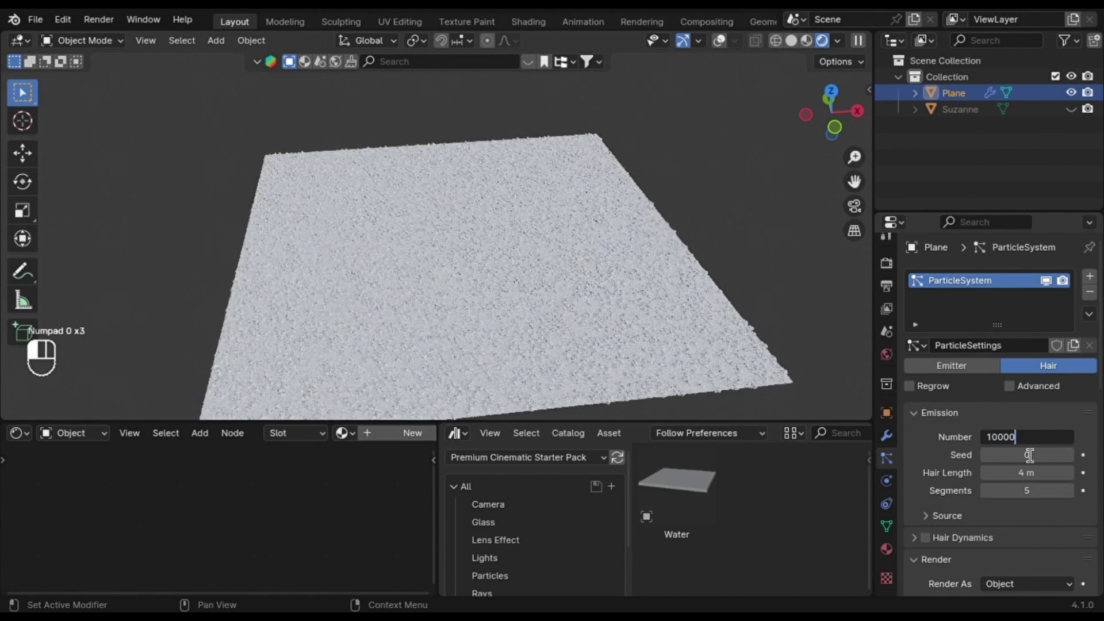
key("Return")
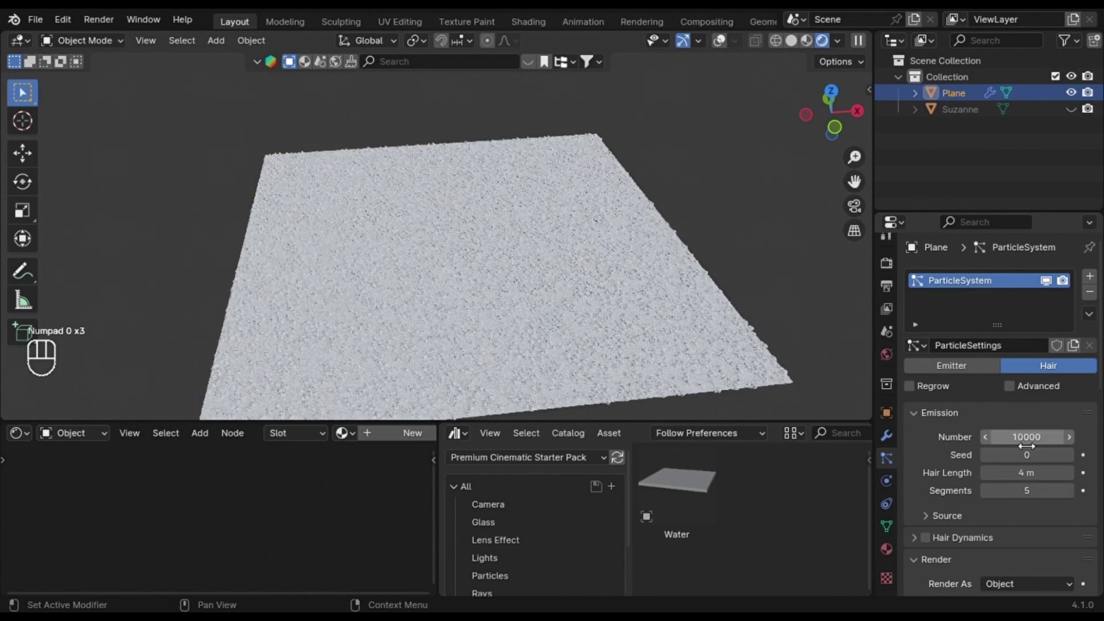
middle_click_drag(702, 296, 766, 233)
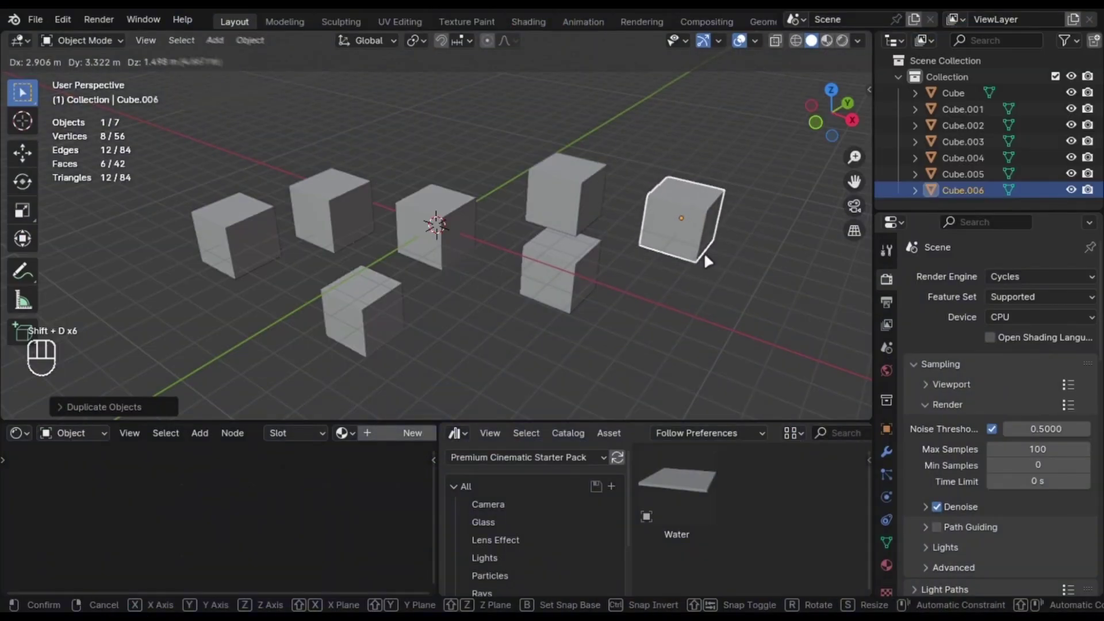
Place the last plain Shift+D cube copies, then undo them back to a single cube
left_click(704, 252)
key("shift+d")
left_click(534, 355)
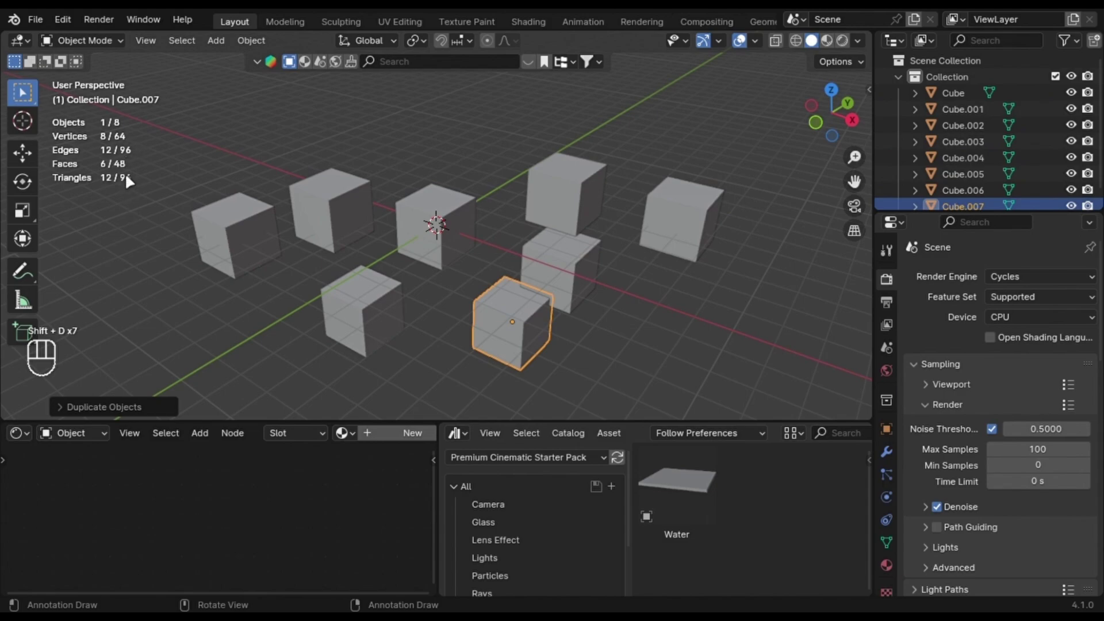
key("ctrl+z")
key("ctrl+z")
key("ctrl+z")
key("ctrl+z")
key("ctrl+z")
key("ctrl+z")
key("ctrl+z")
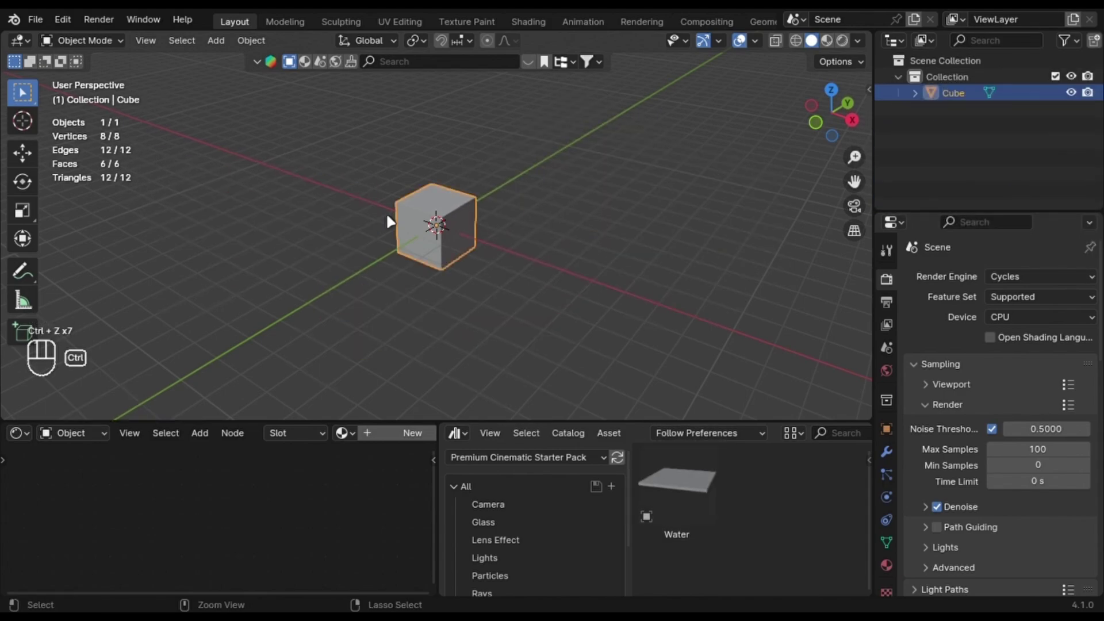
Scatter eight Alt+D linked duplicates of the Cube across the viewport
key("alt+d")
left_click(271, 233)
key("alt+d")
left_click(363, 165)
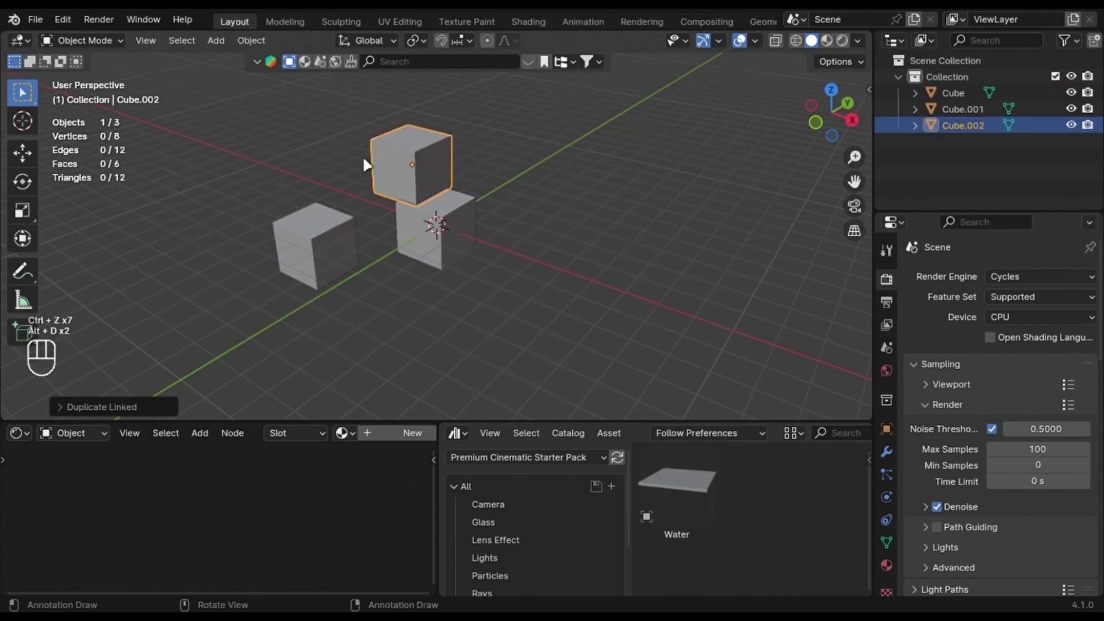
key("alt+d")
left_click(584, 215)
key("alt+d")
left_click(417, 292)
key("alt+d")
left_click(279, 320)
key("alt+d")
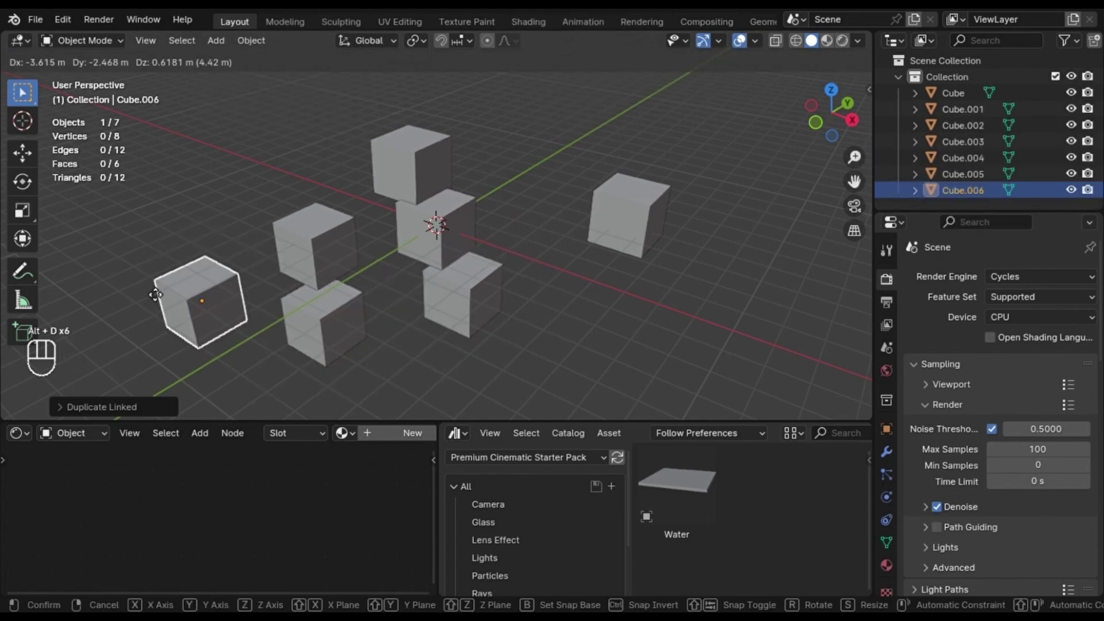
left_click(154, 300)
key("alt+d")
left_click(210, 141)
key("d")
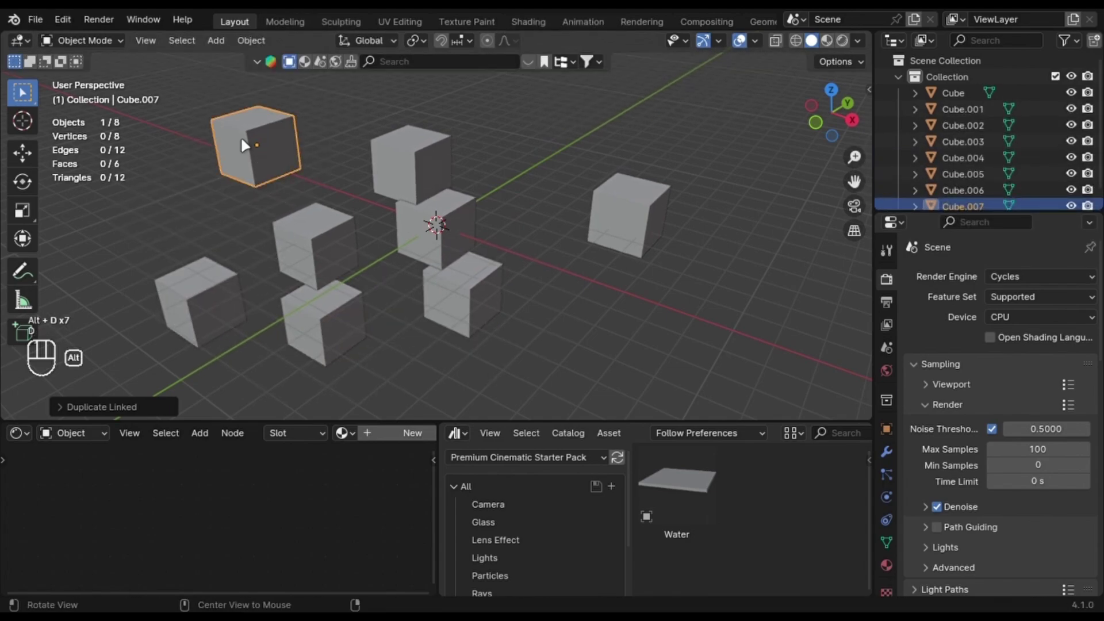
key("alt+d")
left_click(571, 154)
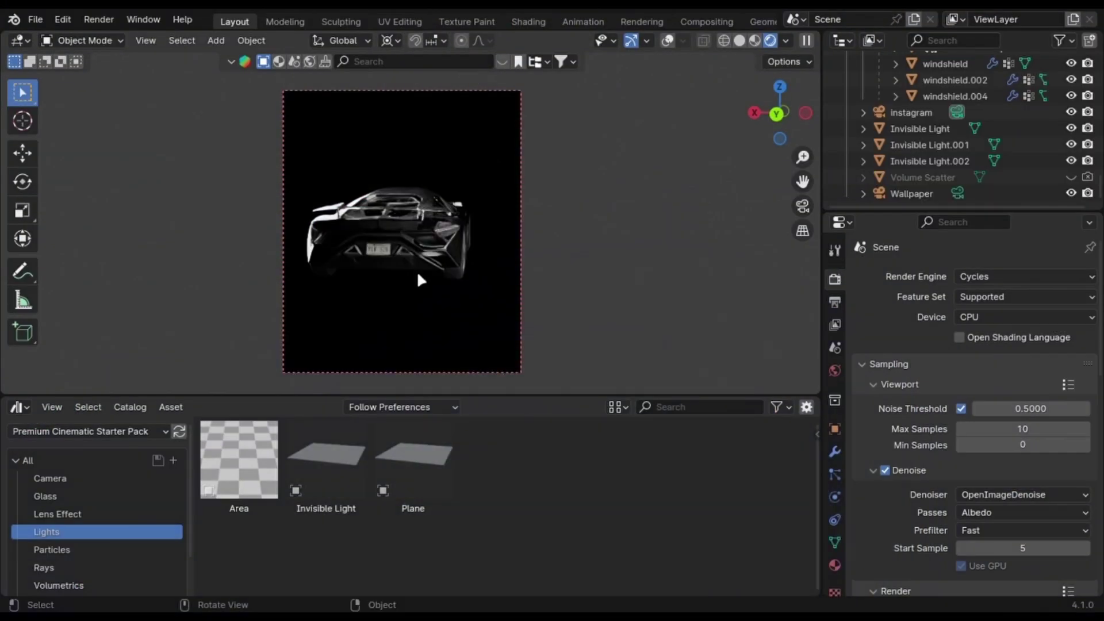
Expand Render Properties' Performance panel to show the Final Render Persistent Data checkbox
scroll(923, 330, "down", 15)
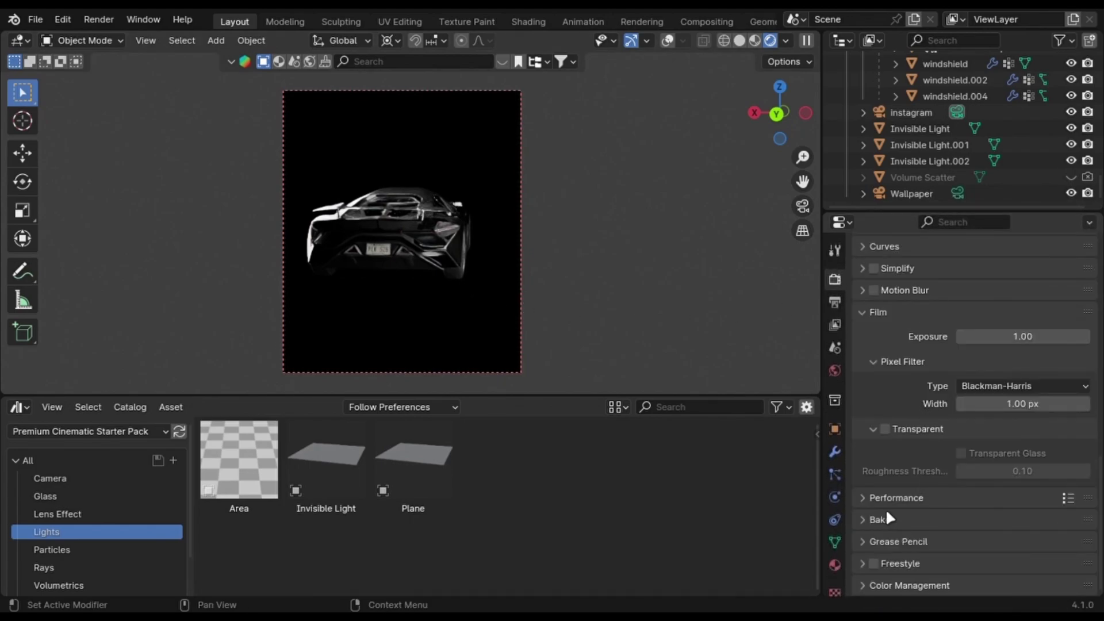
left_click(889, 505)
scroll(915, 507, "down", 8)
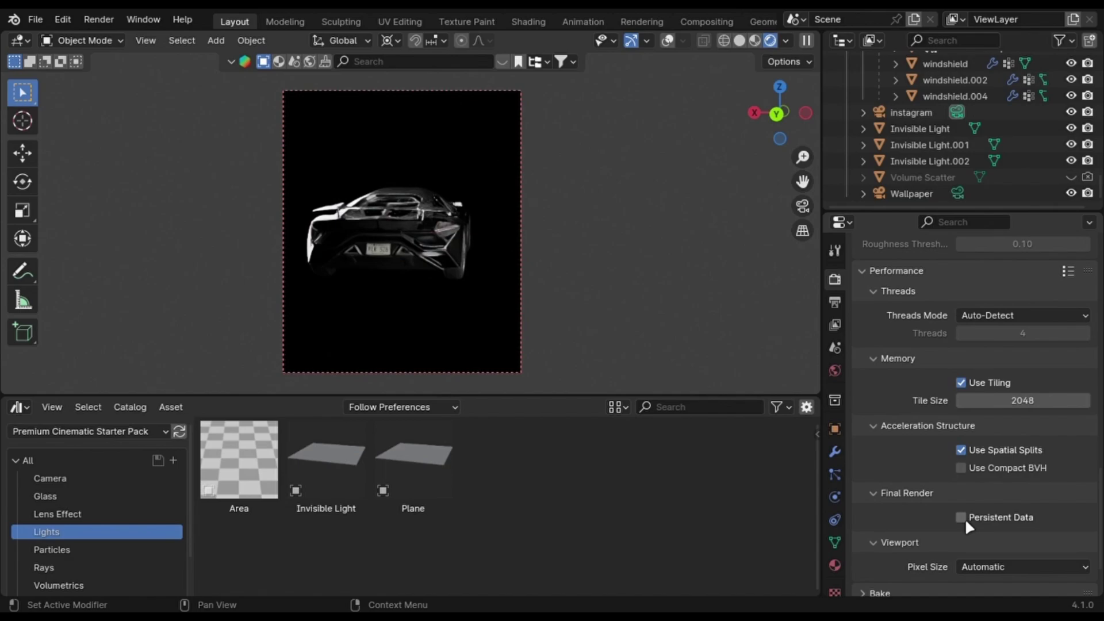
scroll(937, 519, "up", 2)
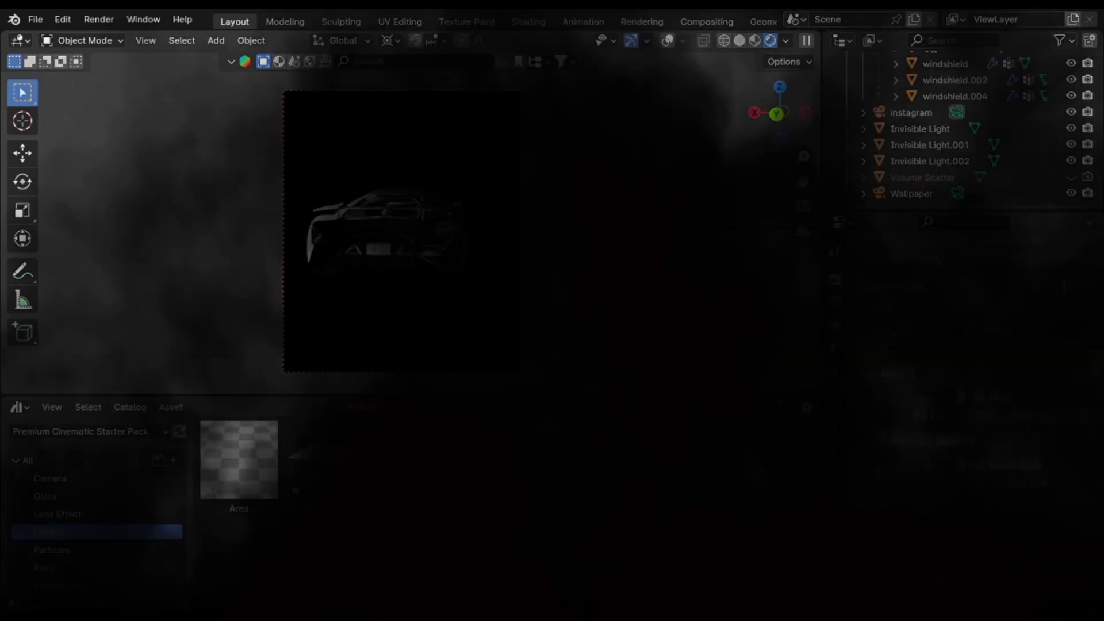